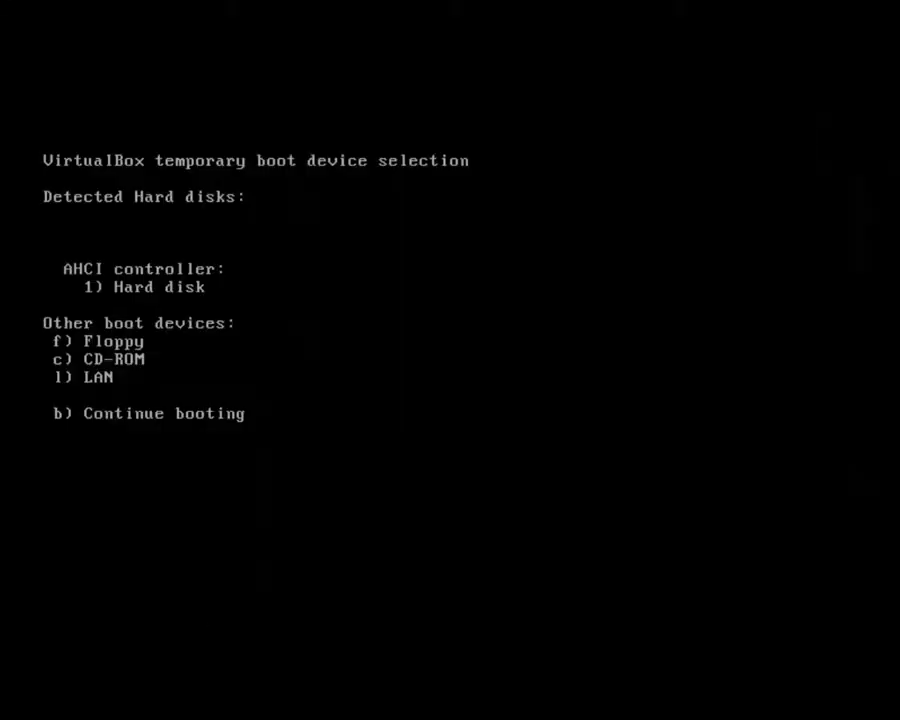
Boot the VM from LAN and start the PXE network service boot
key("l")
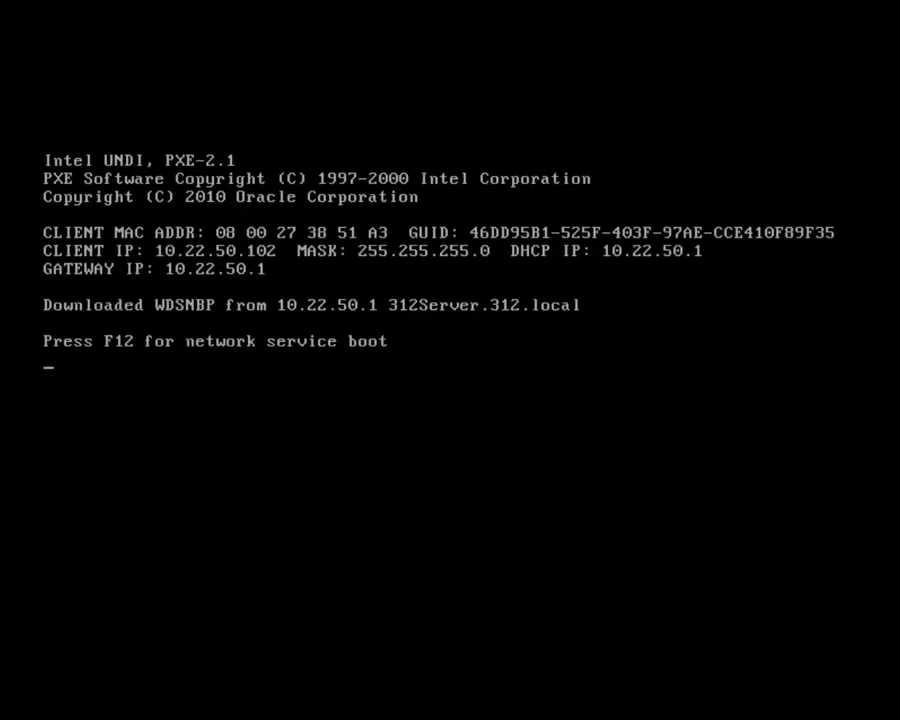
key("F12")
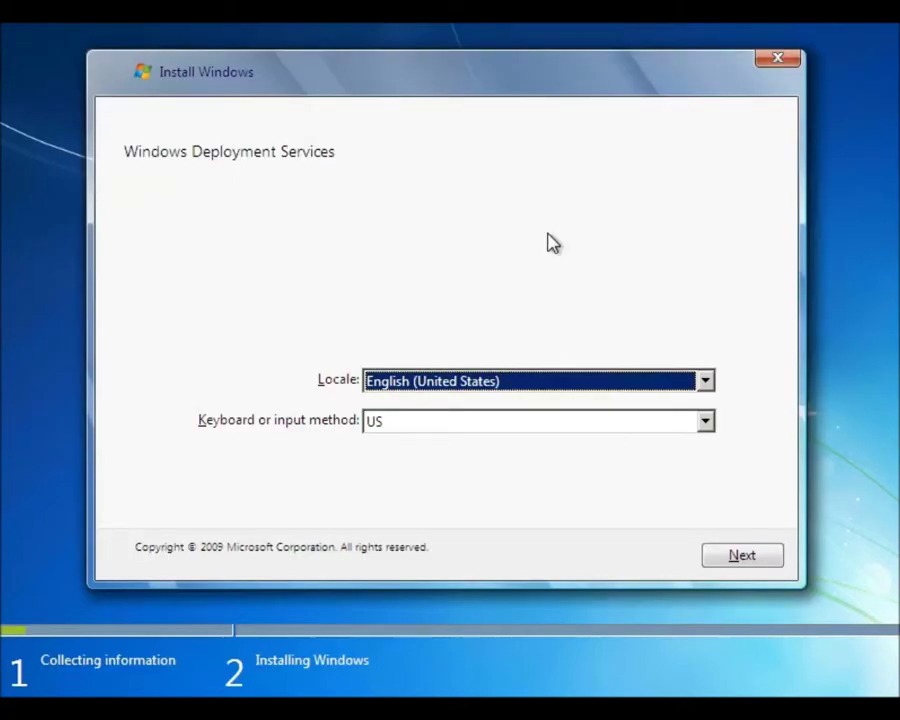
Set the setup locale to English (Australia) and continue
left_click(612, 388)
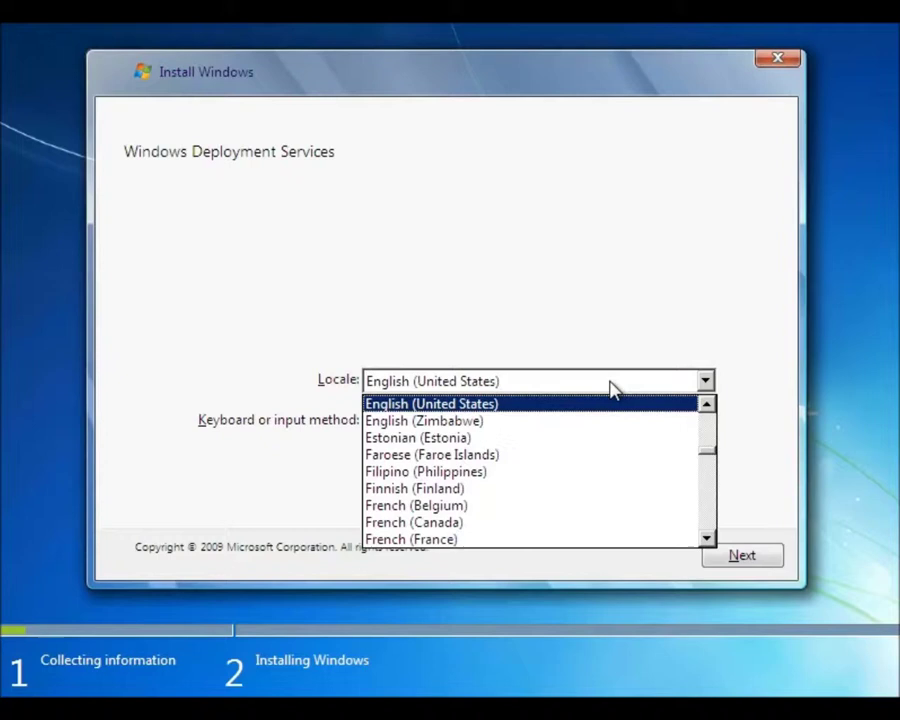
scroll(612, 418, "up", 2)
scroll(612, 418, "up", 3)
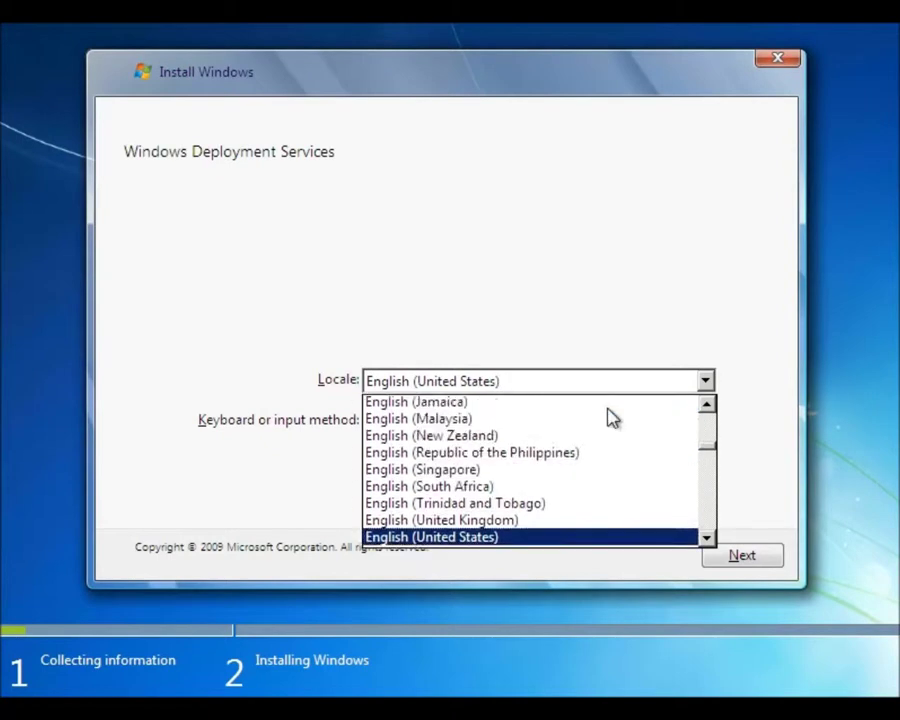
scroll(610, 418, "up", 1)
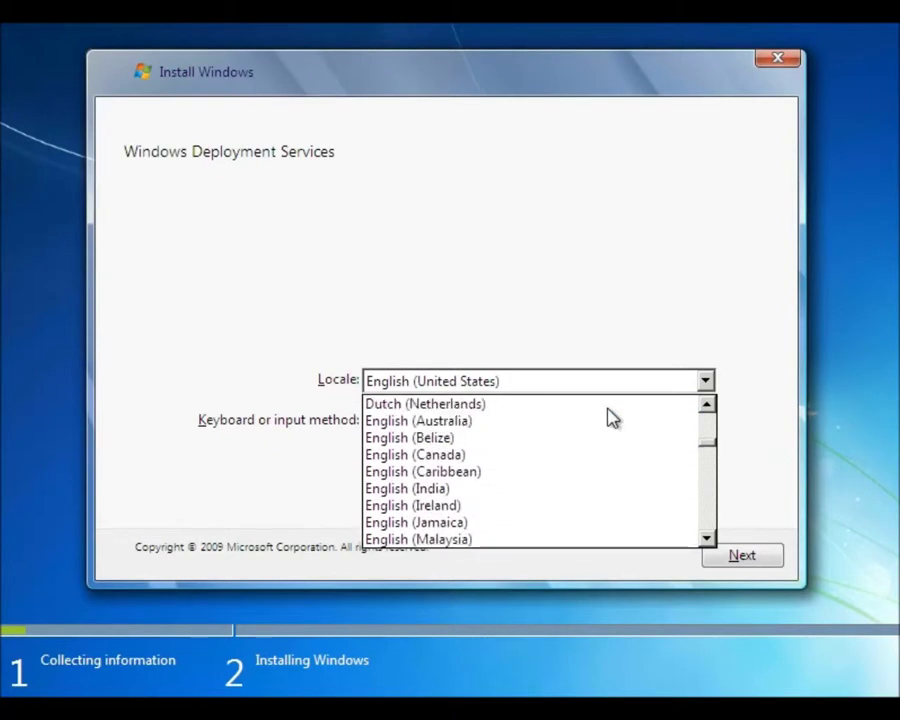
left_click(557, 424)
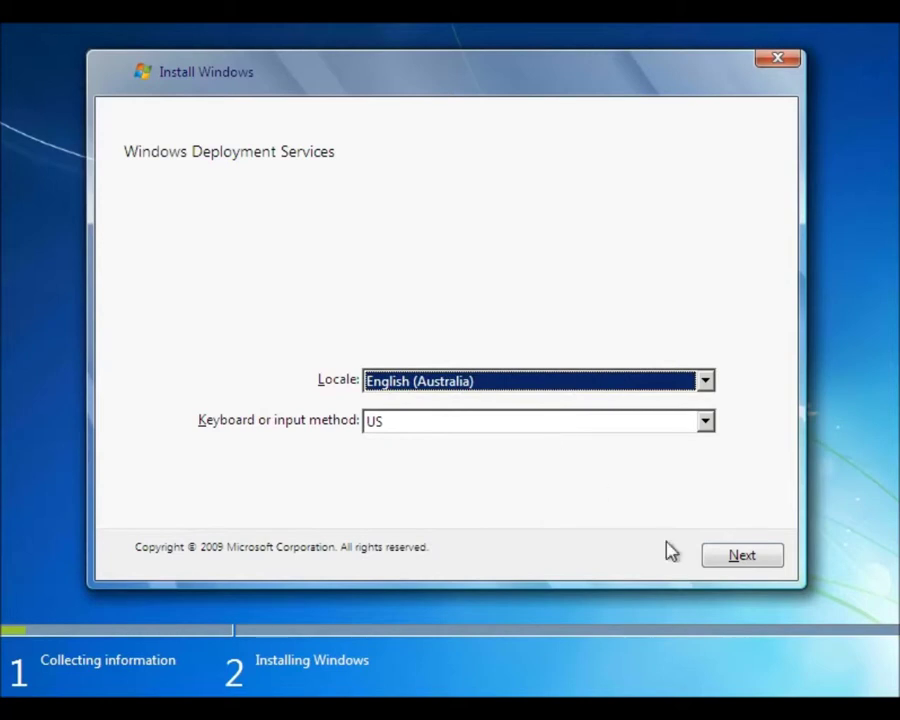
left_click(750, 568)
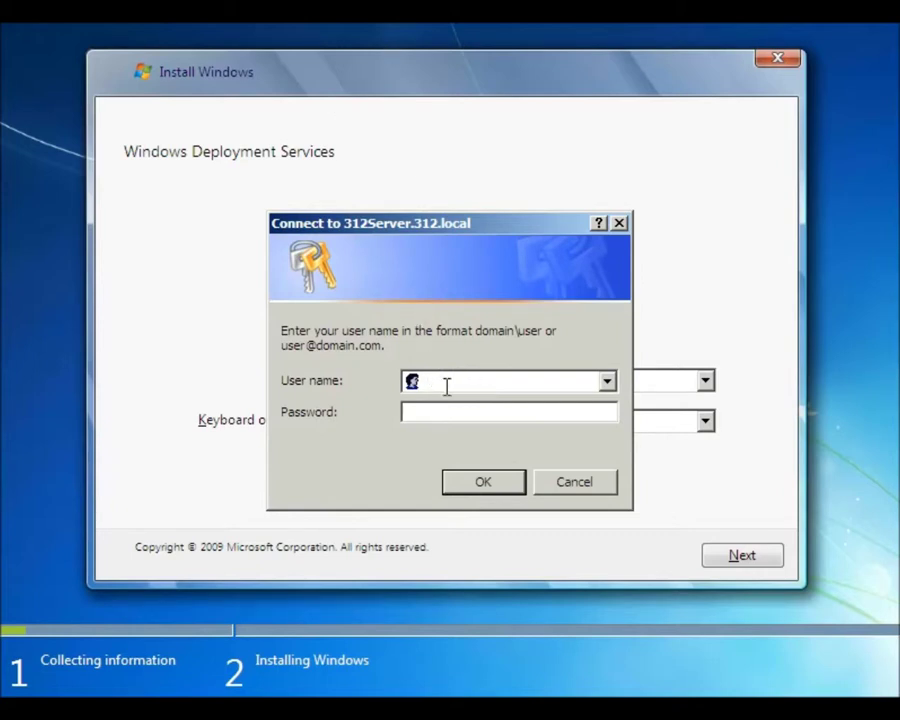
Connect to 312Server.312.local with the domain administrator user name and password
type("312local\\administra")
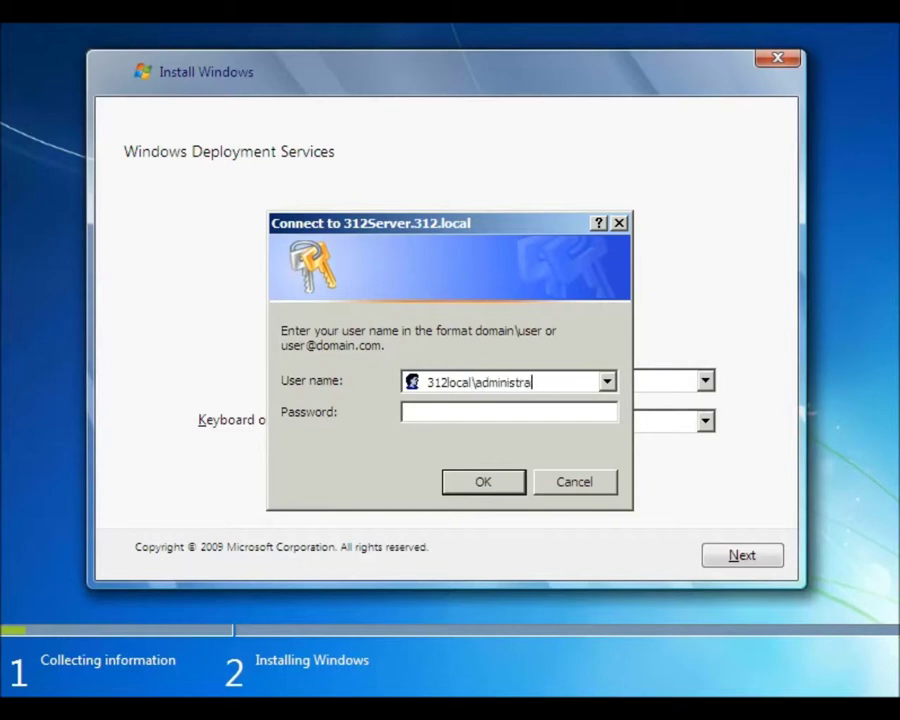
type("tor")
key("Tab")
type("Password1")
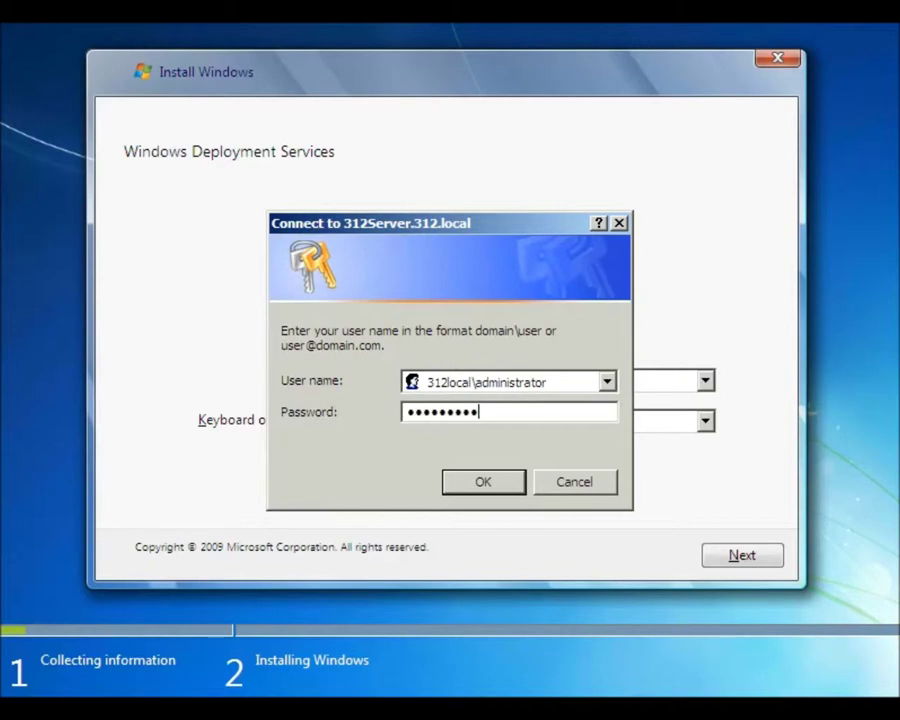
left_click(482, 487)
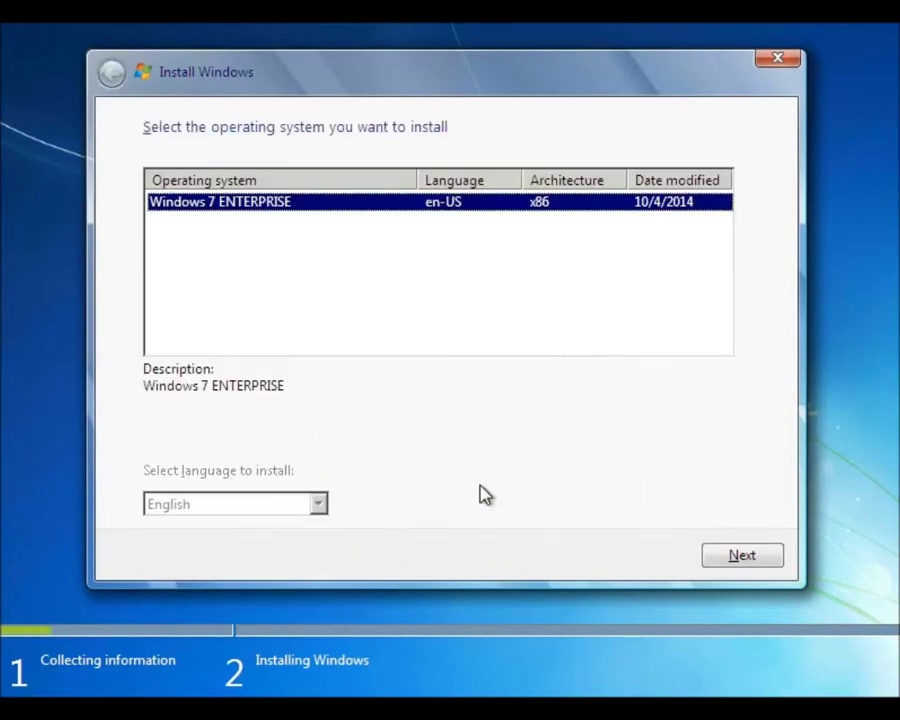
Install Windows 7 ENTERPRISE (en-US, x86) onto the selected disk
left_click(742, 556)
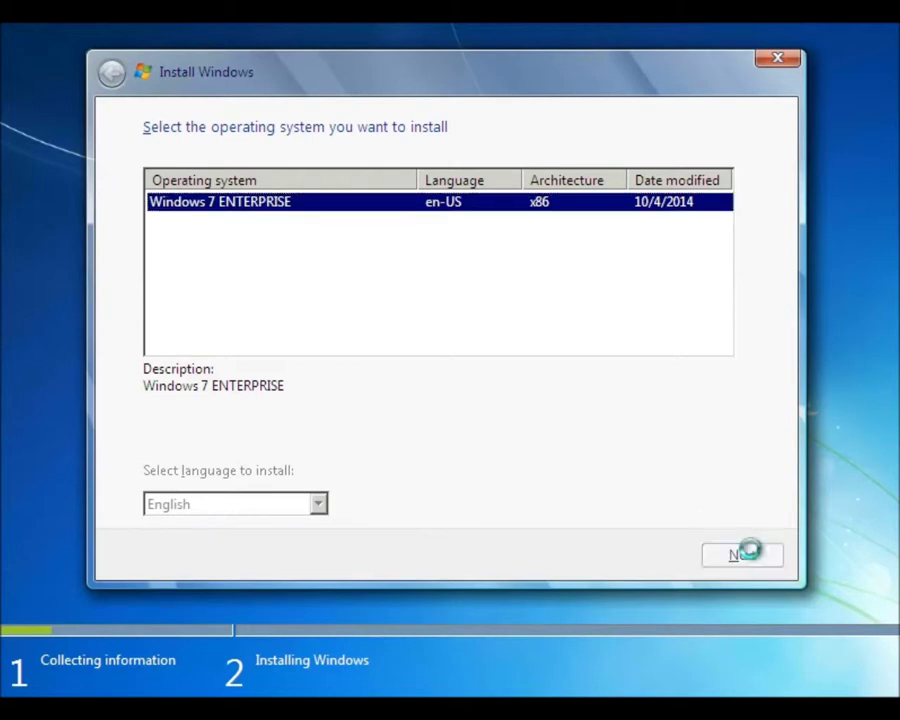
left_click(745, 556)
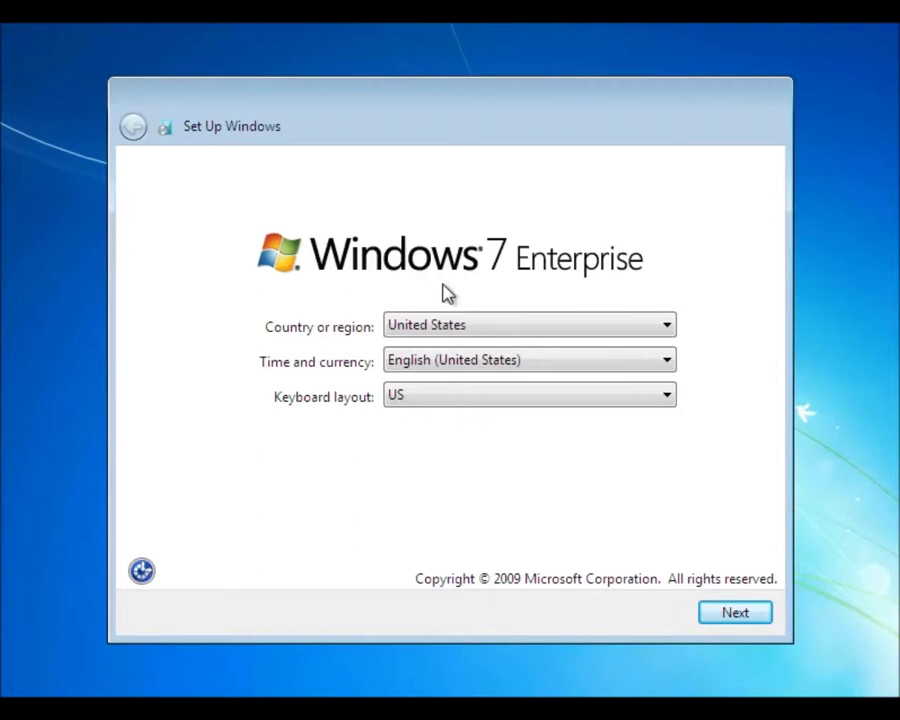
Choose Australia as the country, keeping English (Australia) time and currency
left_click(530, 332)
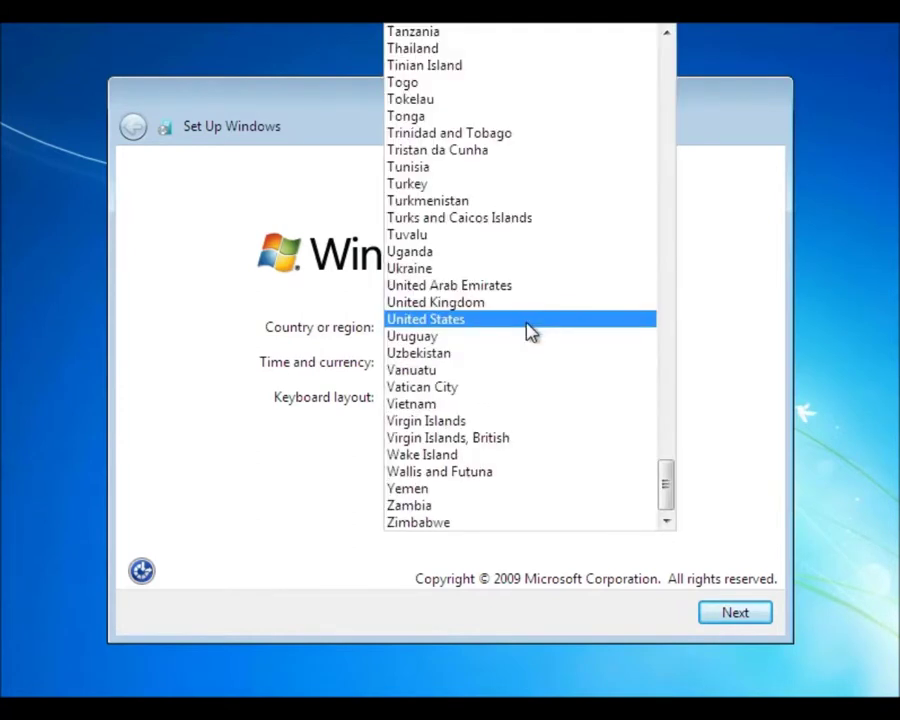
scroll(530, 332, "up", 20)
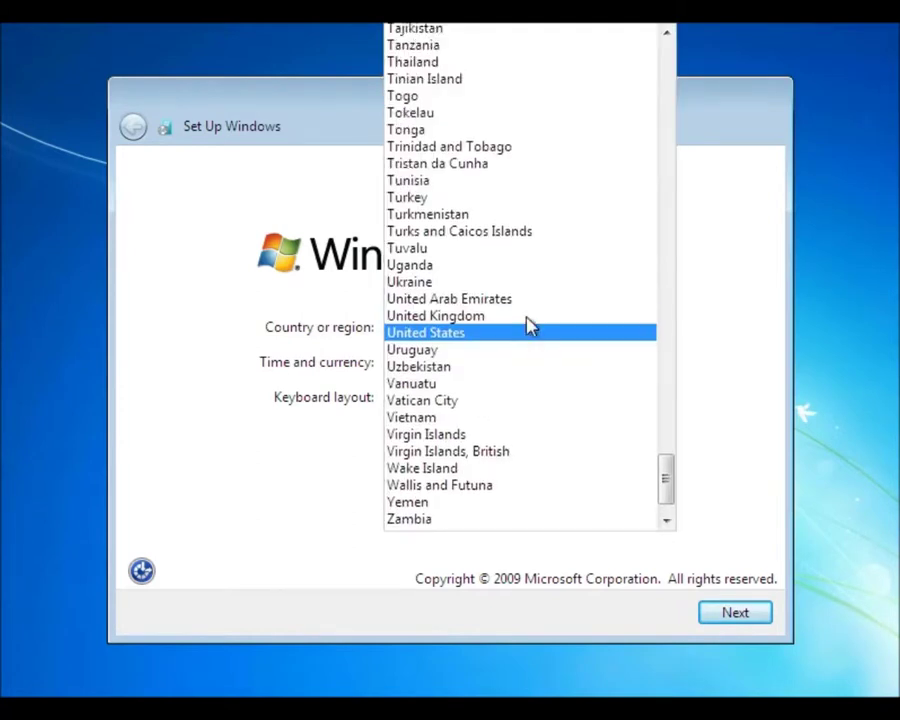
left_click(668, 74)
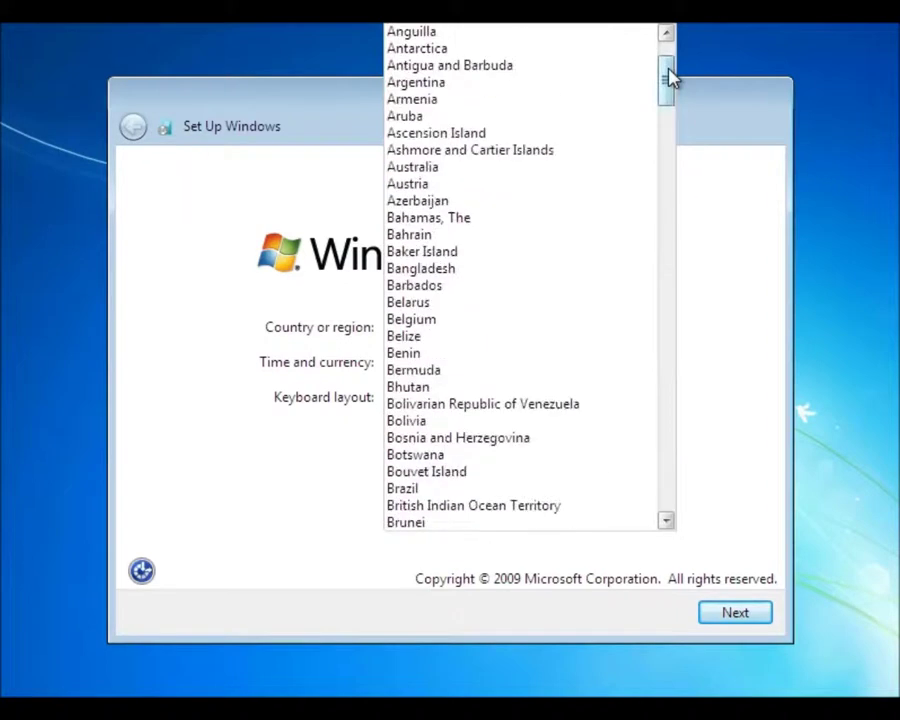
scroll(631, 76, "up", 2)
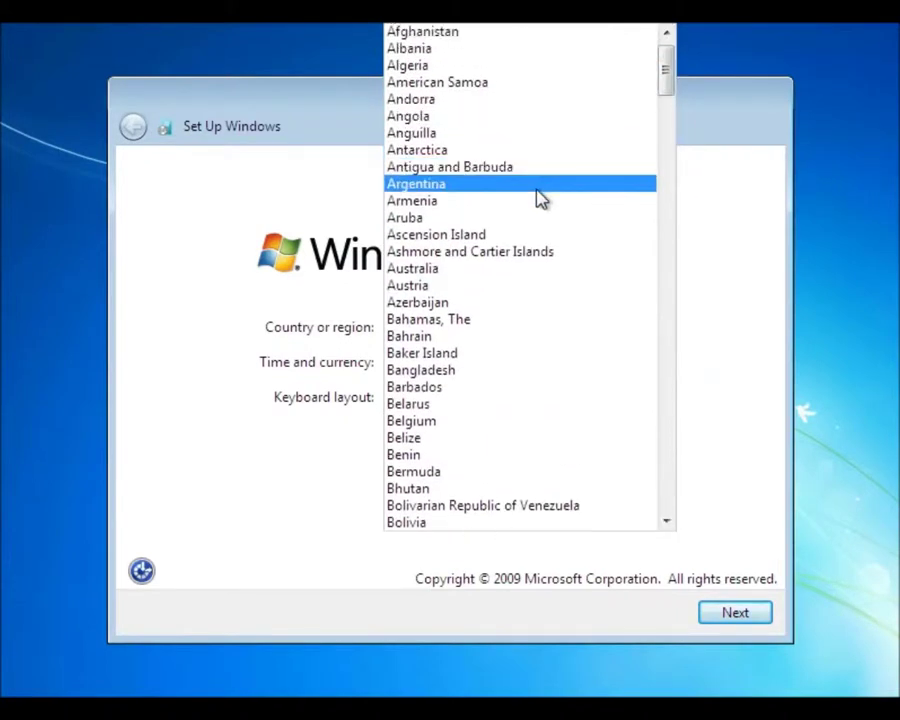
left_click(530, 270)
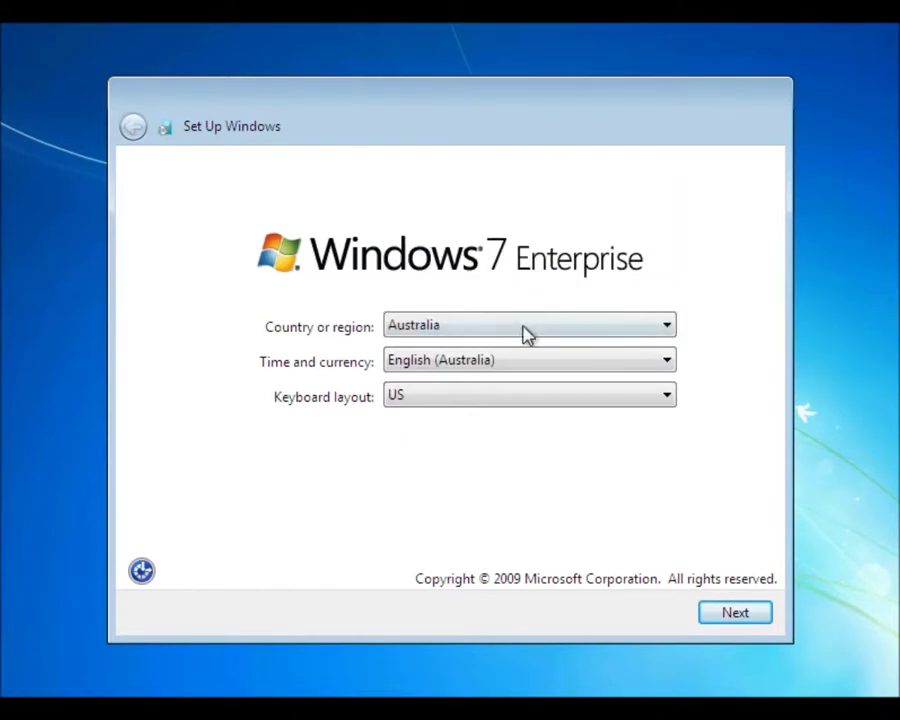
left_click(728, 614)
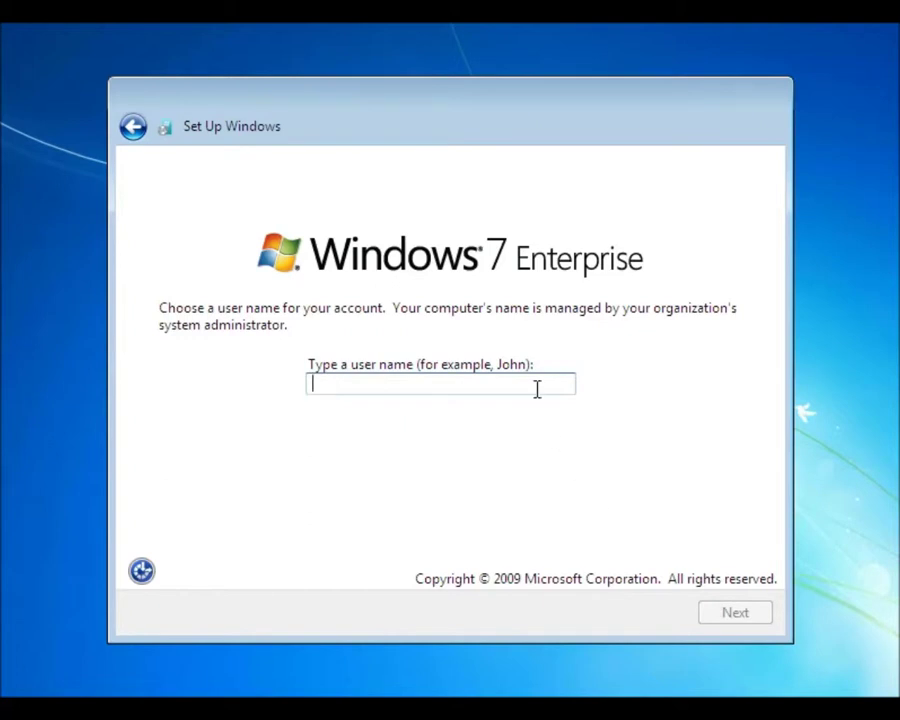
Create the local account admin with a password and the hint 'not to be used'
type("admin")
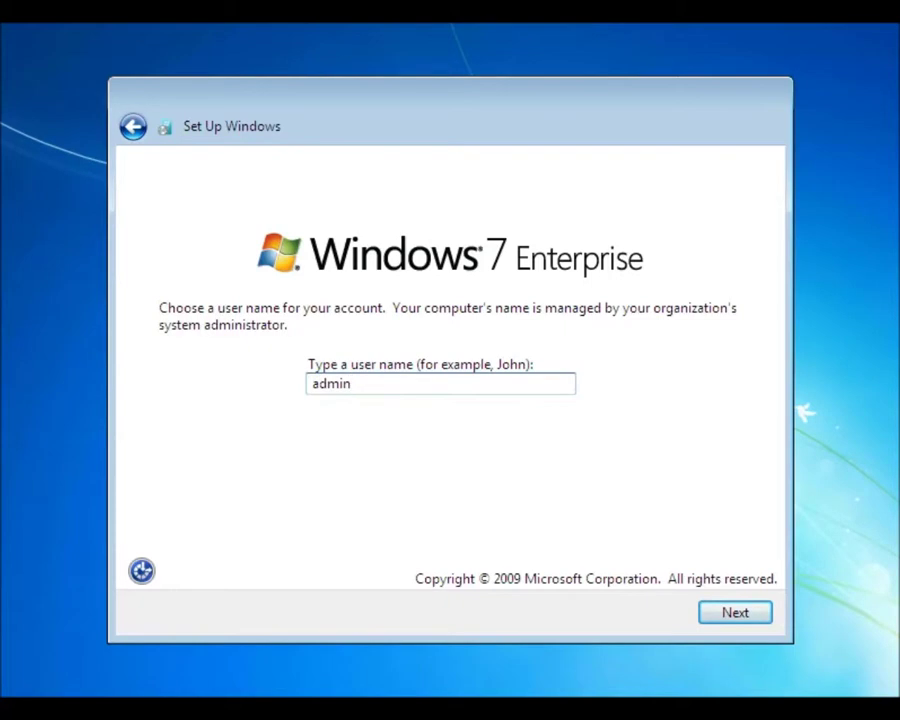
left_click(743, 618)
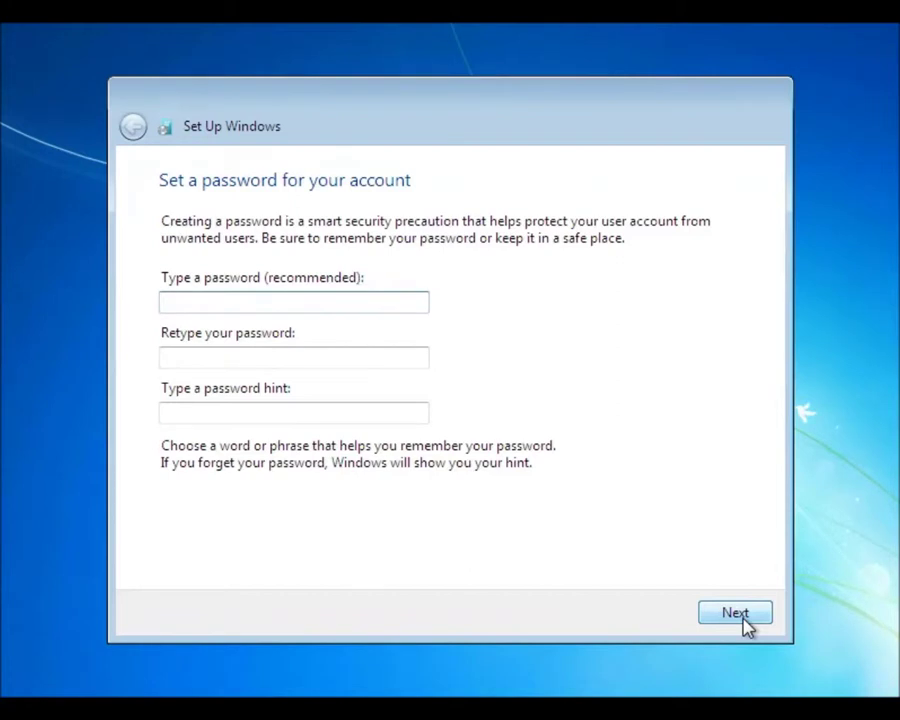
type("p")
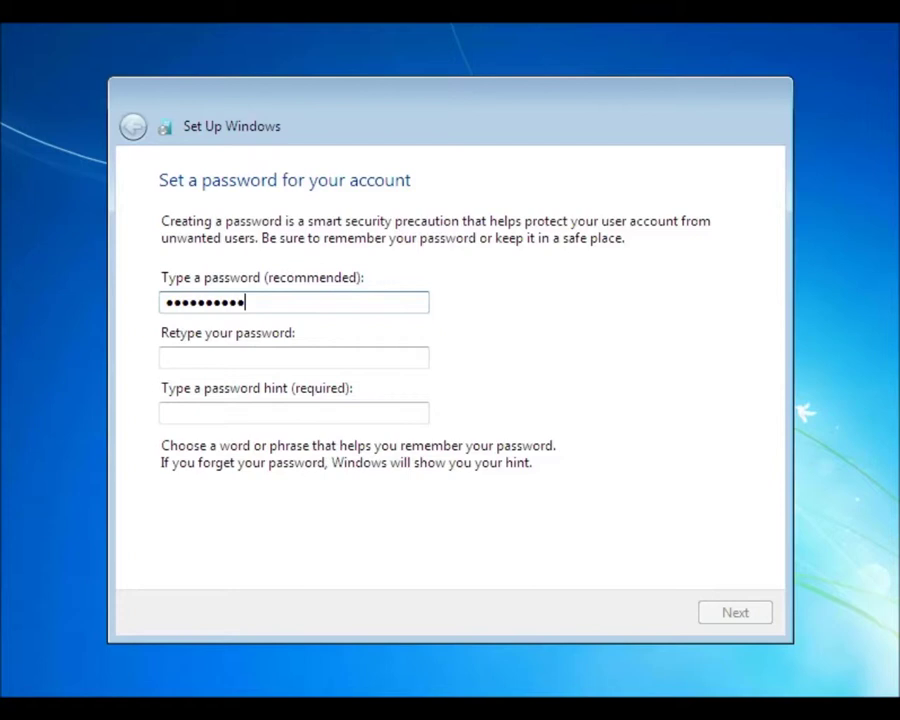
left_click(293, 357)
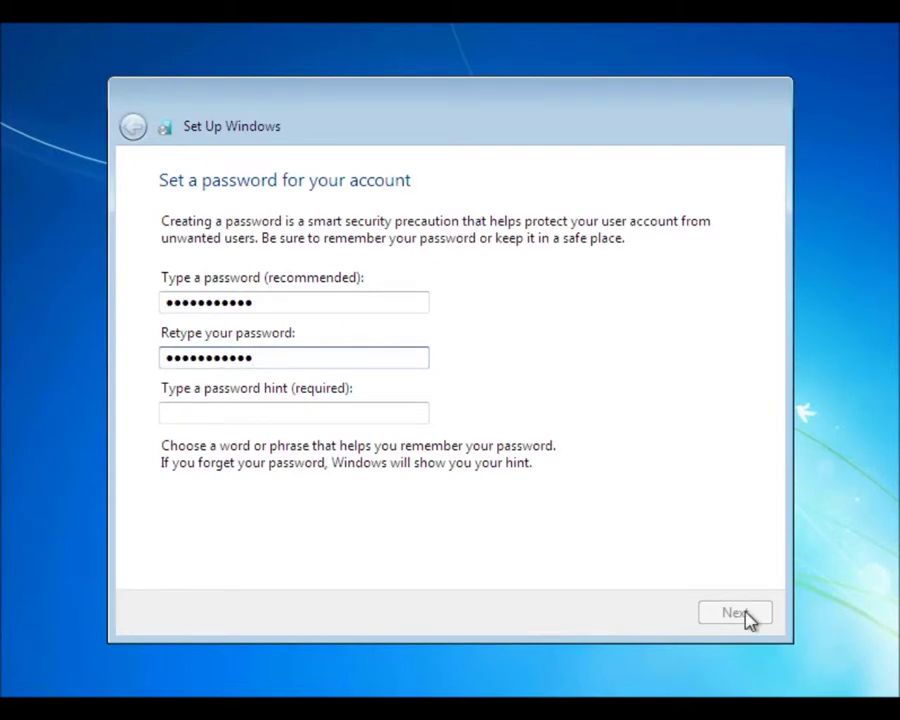
left_click(239, 420)
type("n")
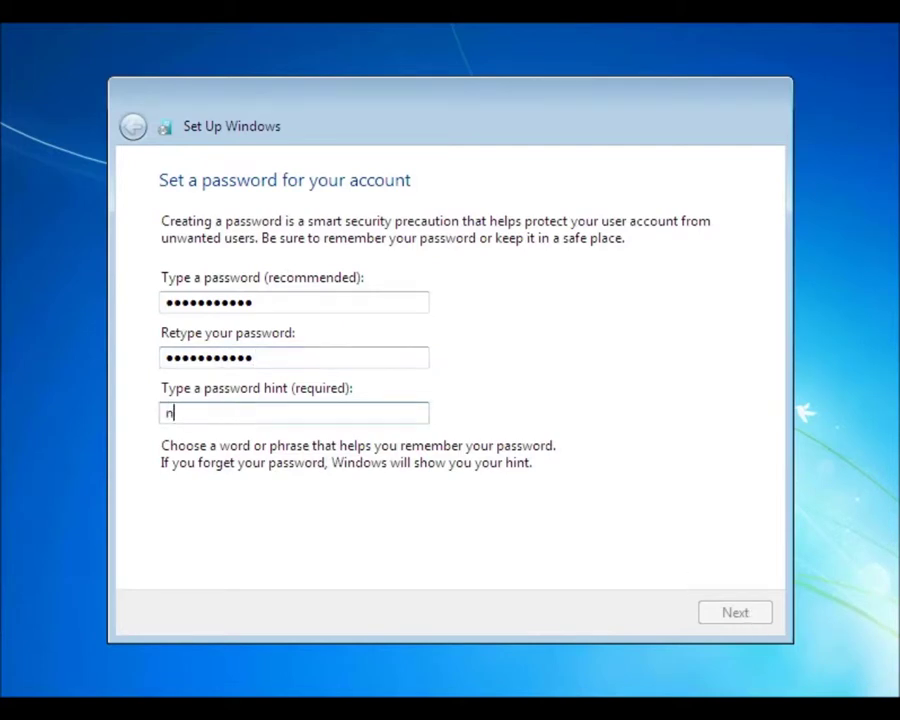
type("ot to be used")
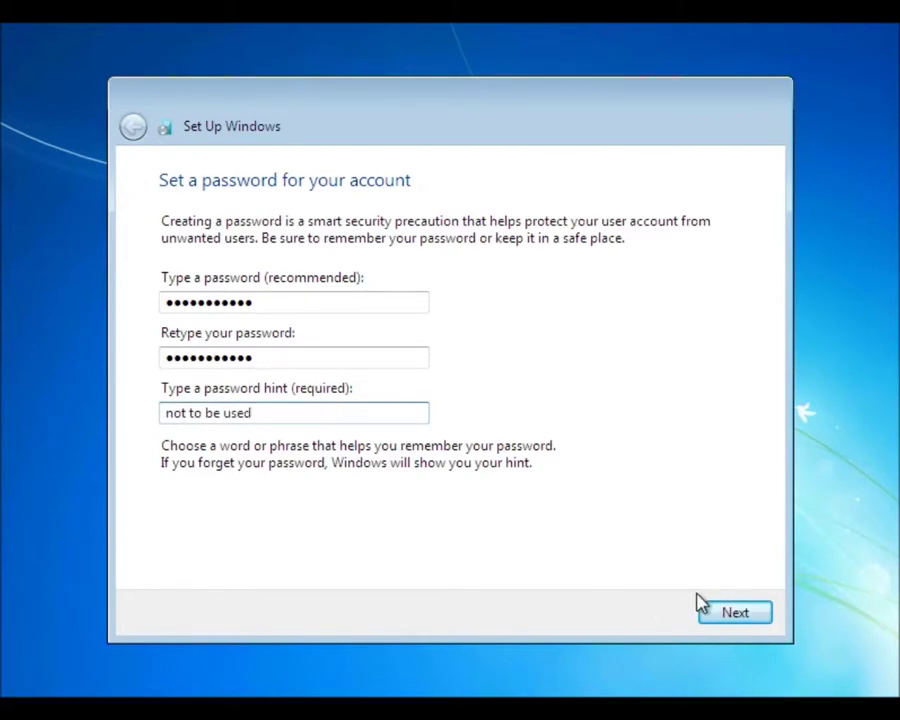
left_click(733, 614)
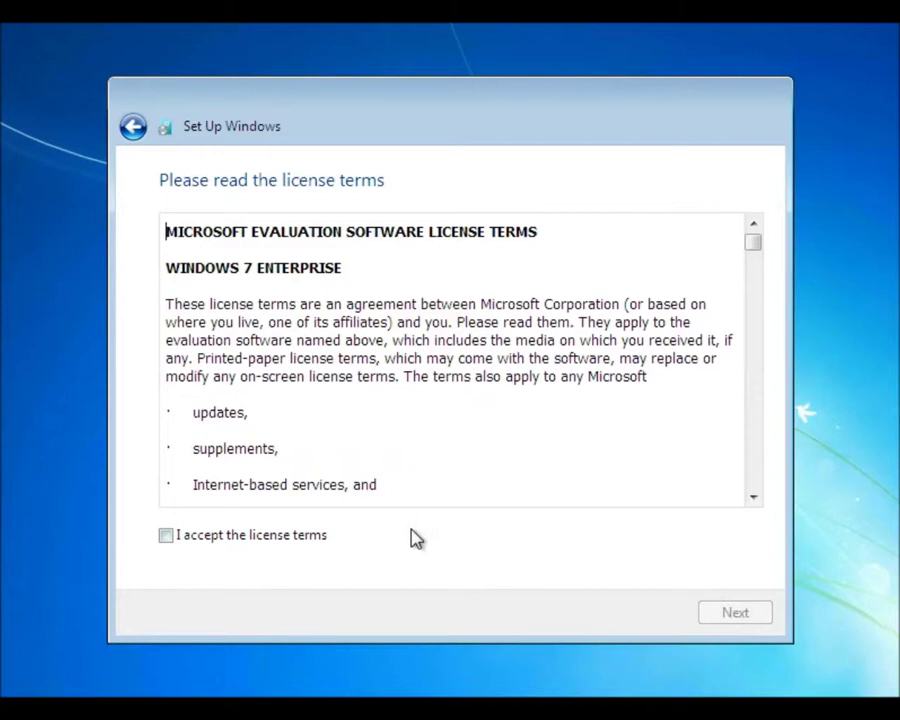
Accept the license terms and apply the recommended protection settings
left_click(279, 537)
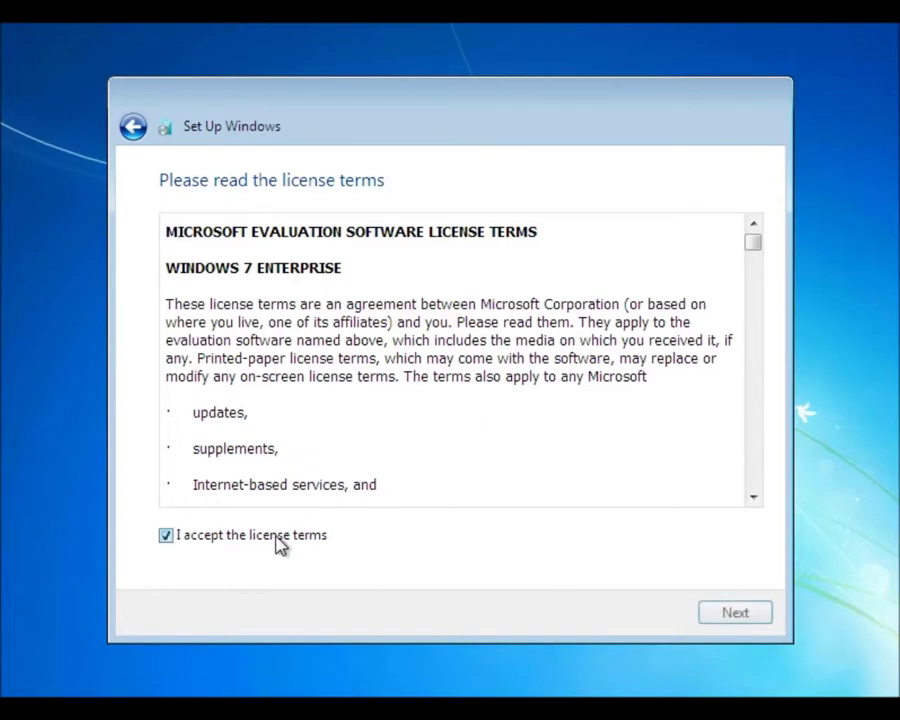
left_click(752, 618)
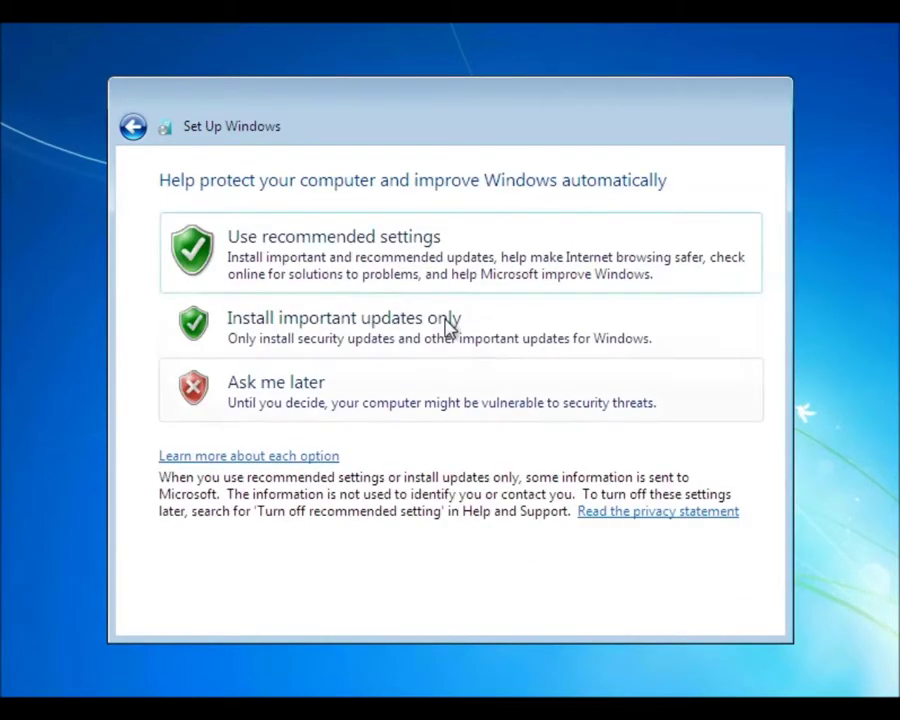
left_click(370, 265)
Set the time zone to Canberra, Melbourne, Sydney and accept the date and time
left_click(369, 258)
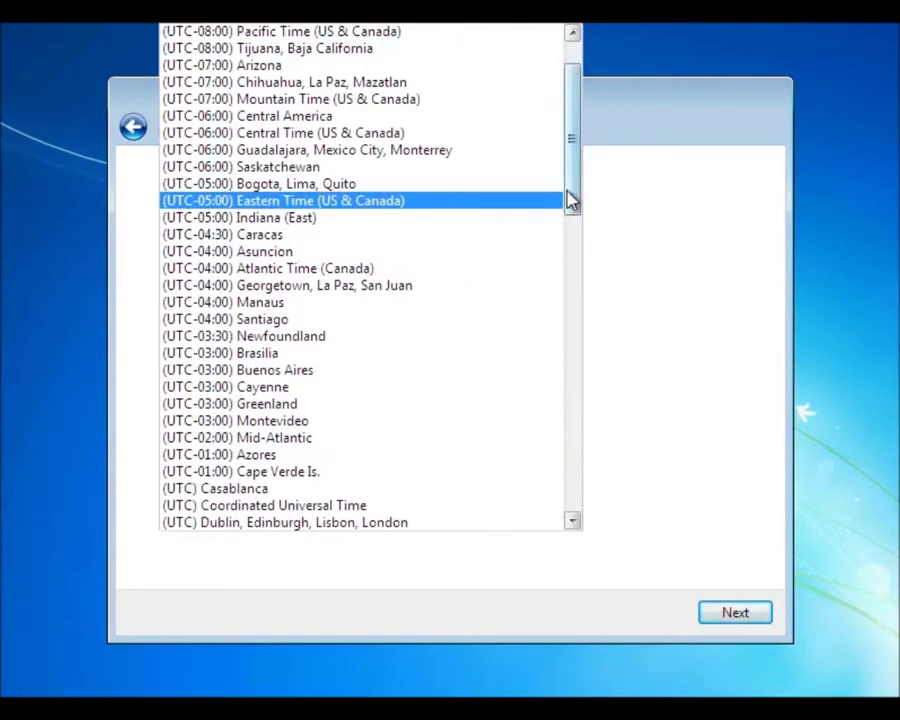
left_click_drag(571, 199, 573, 508)
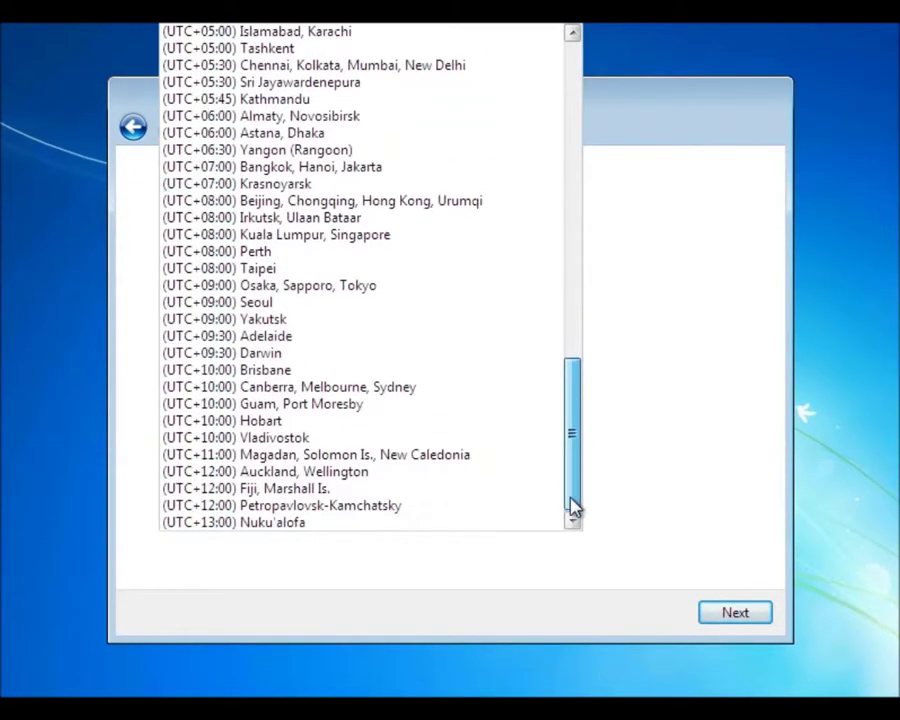
left_click(403, 395)
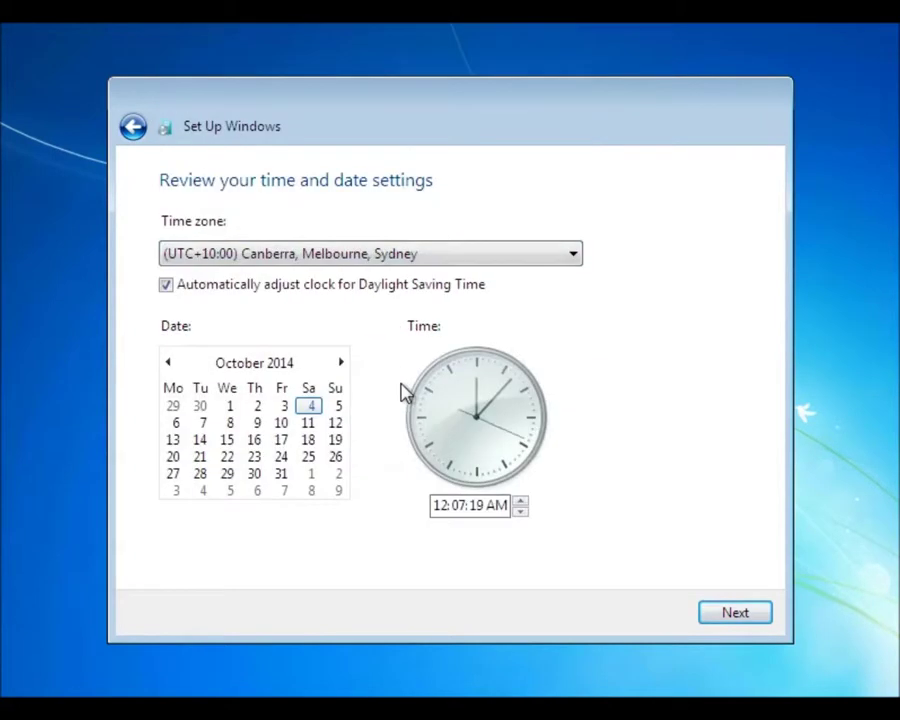
left_click(735, 618)
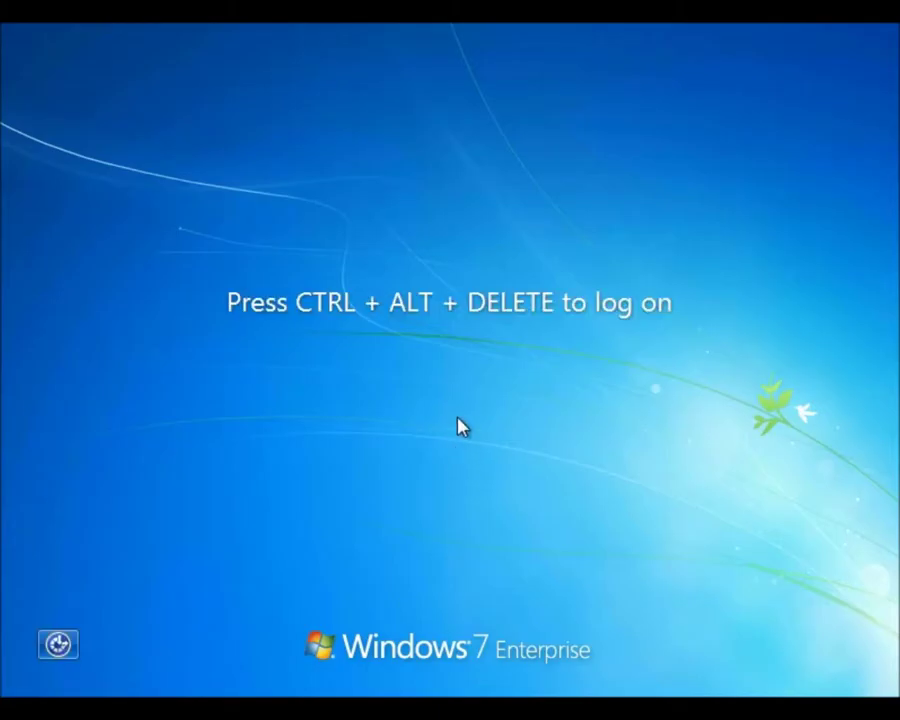
Log on to the 312local domain with the test user's name and password
key("ctrl+alt+Delete")
left_click(488, 412)
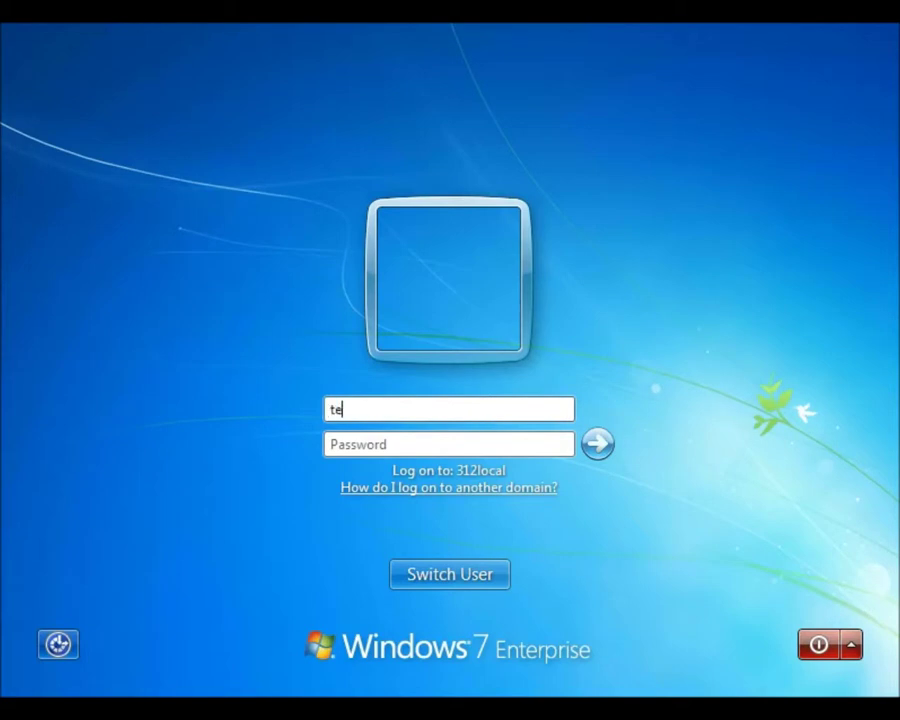
left_click(331, 444)
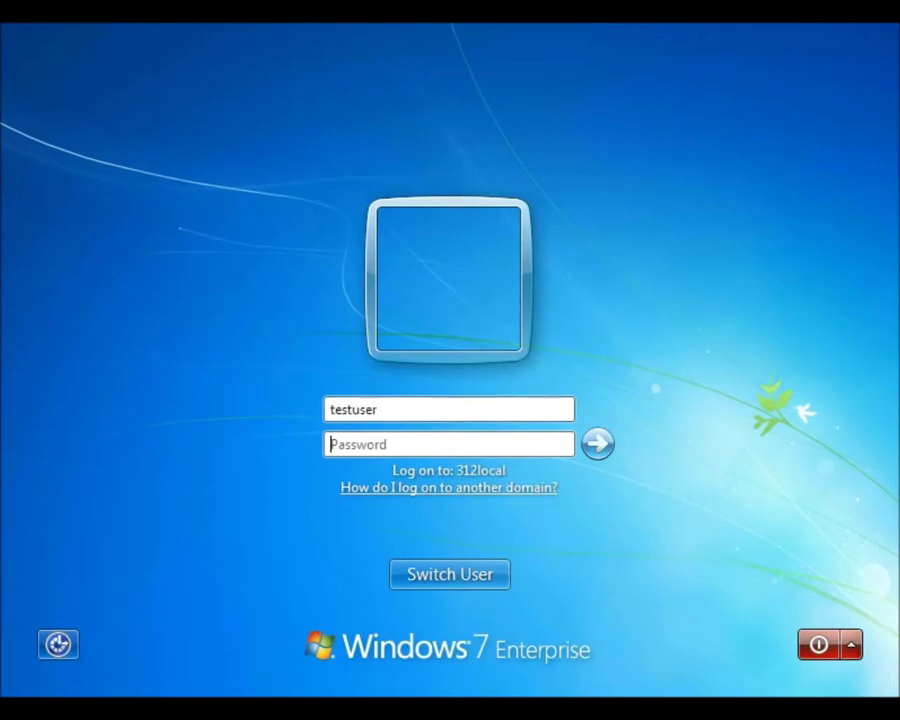
type("****")
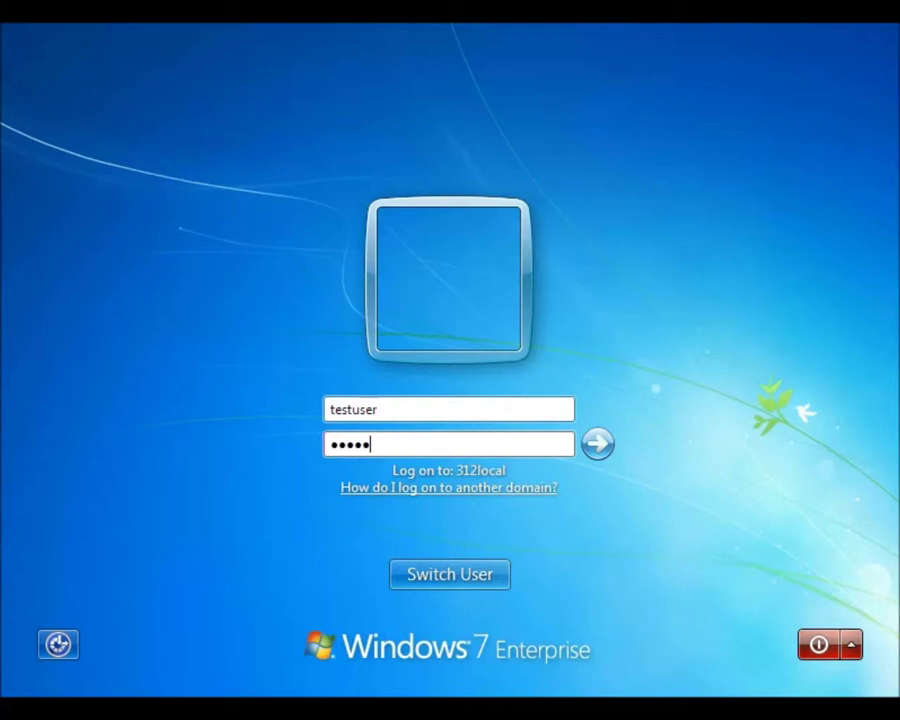
key("Return")
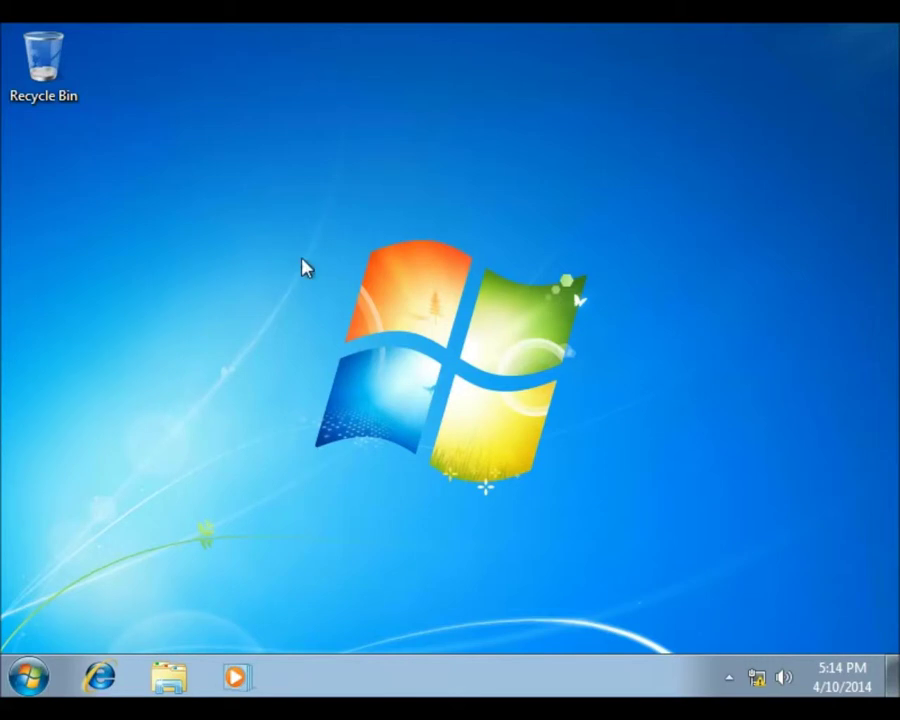
On the H: home drive, create a new folder named 'old docs'
left_click(172, 682)
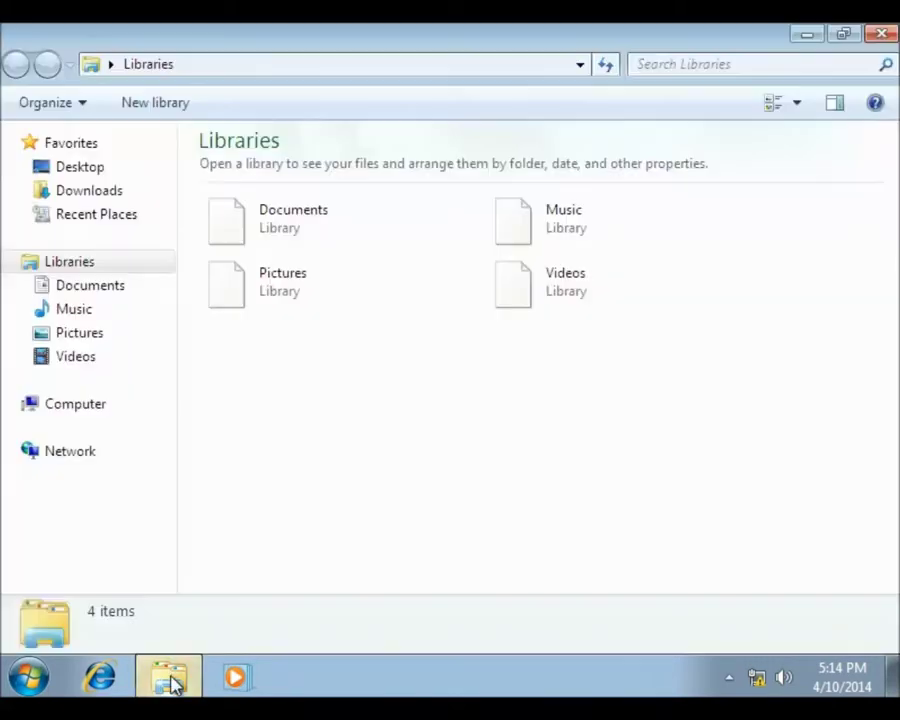
left_click(74, 406)
double_click(295, 388)
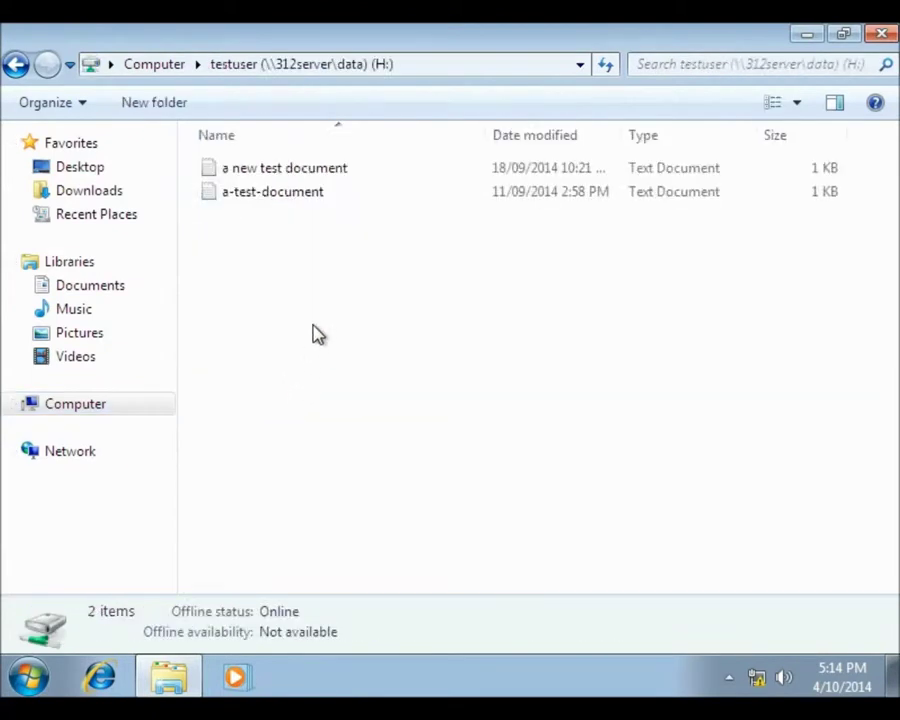
right_click(313, 323)
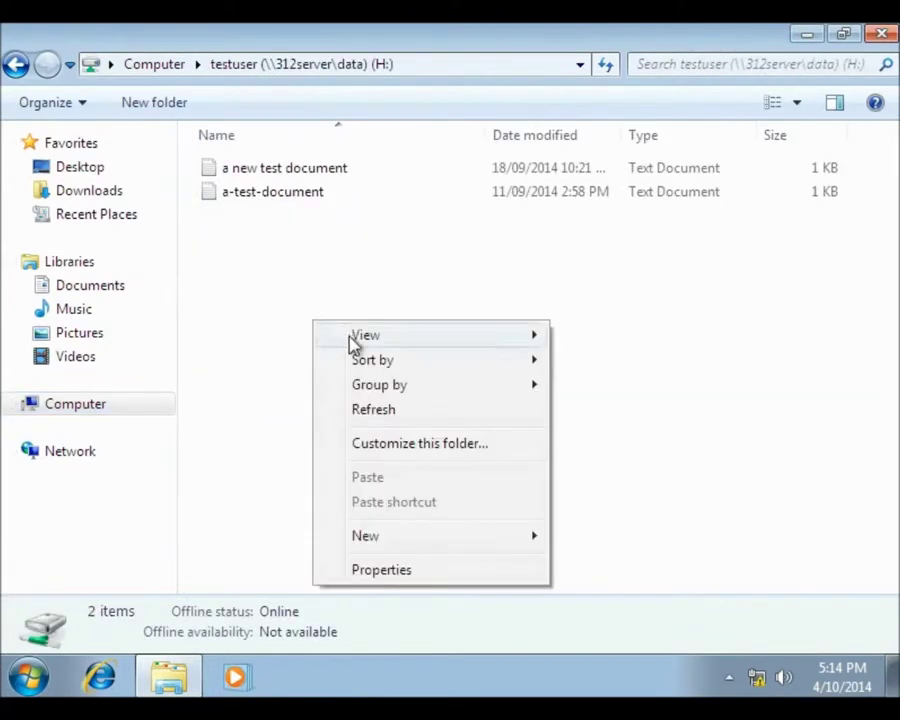
mouse_move(383, 538)
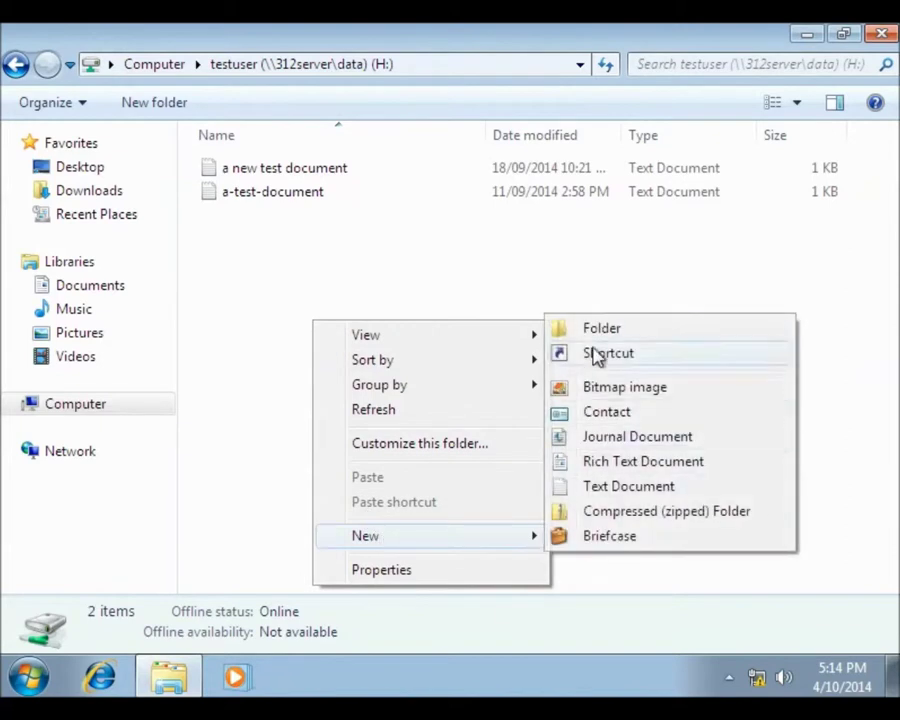
left_click(603, 334)
type("old docs")
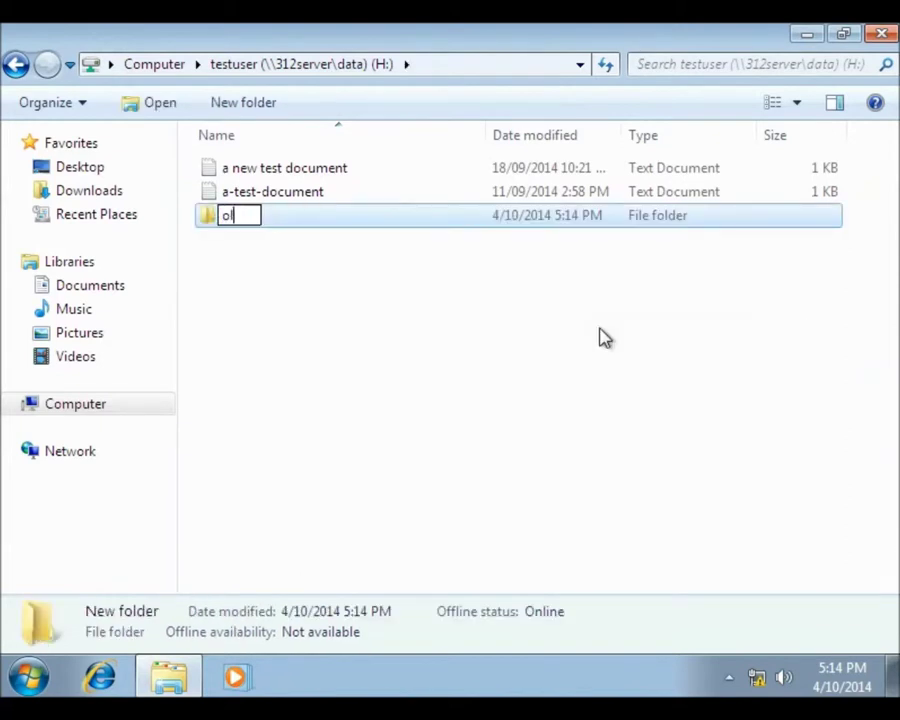
key("Return")
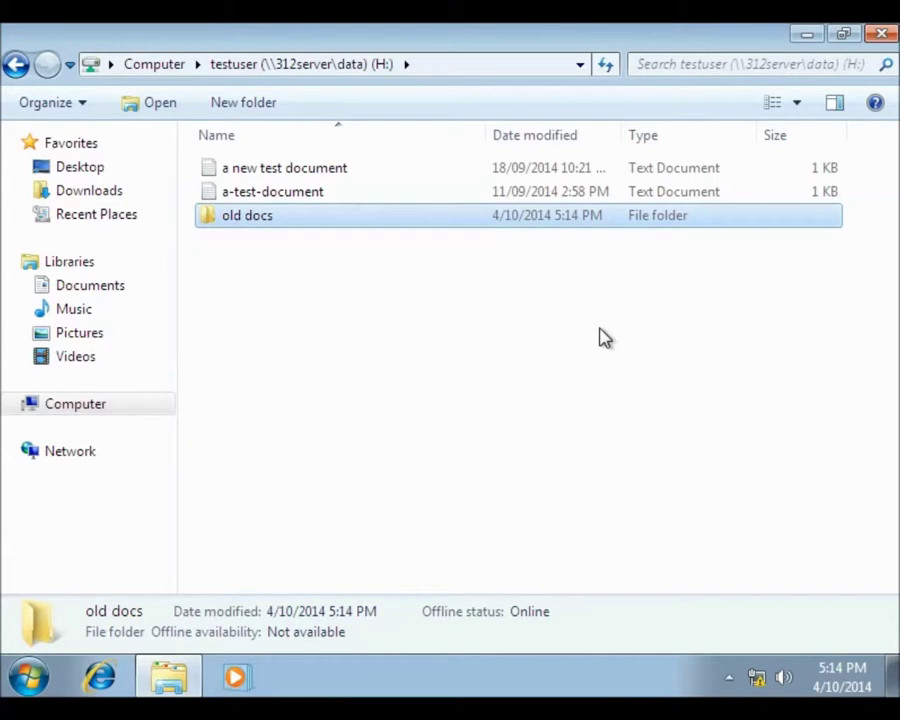
Move both text documents into 'old docs' and close the window
left_click(340, 173)
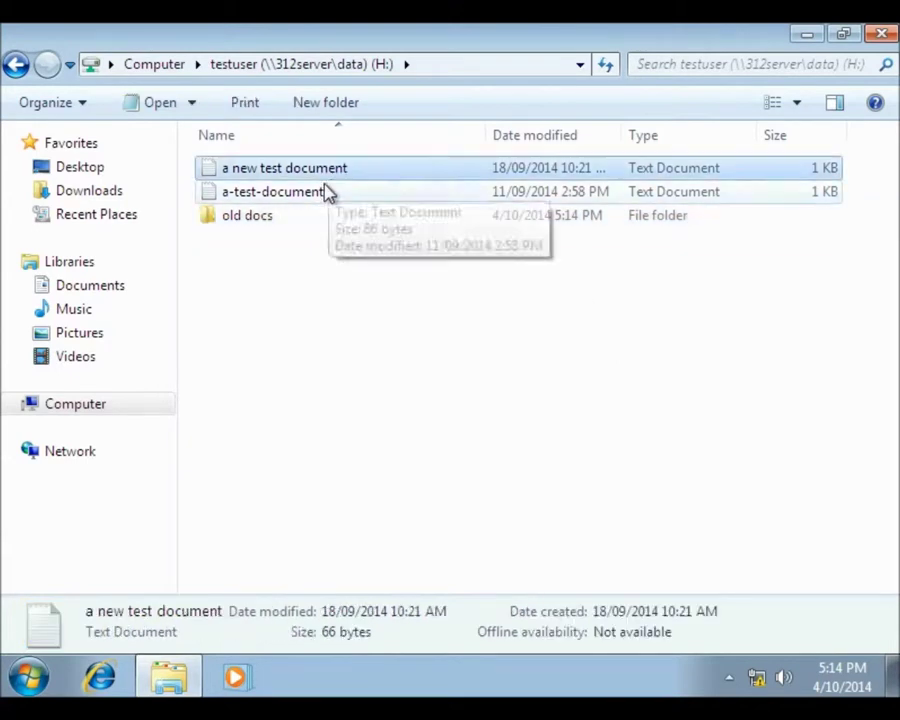
left_click(325, 193, "shift")
left_click_drag(316, 194, 269, 219)
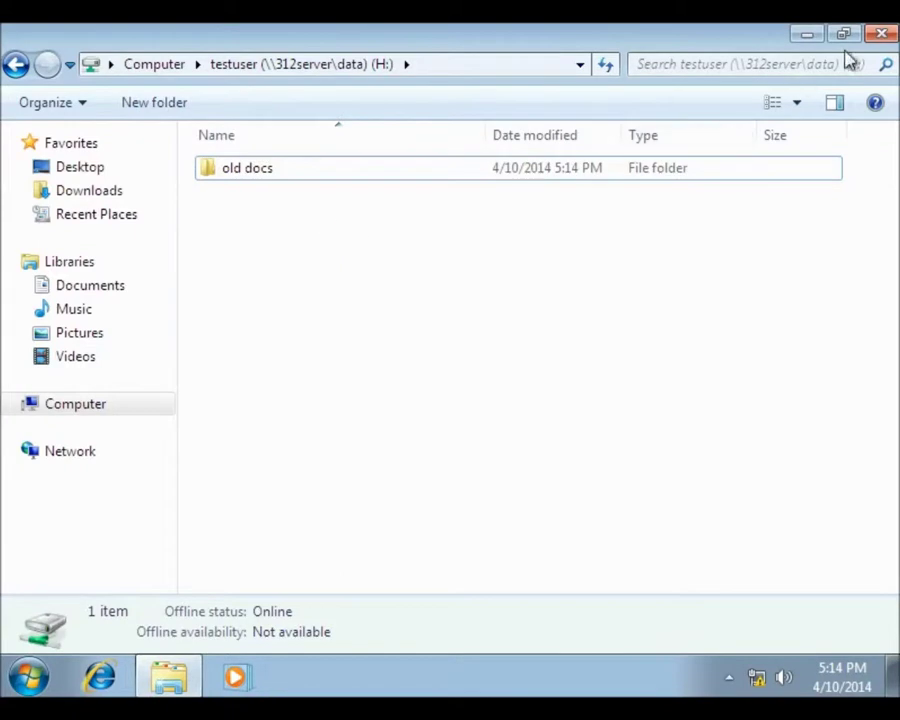
left_click(881, 36)
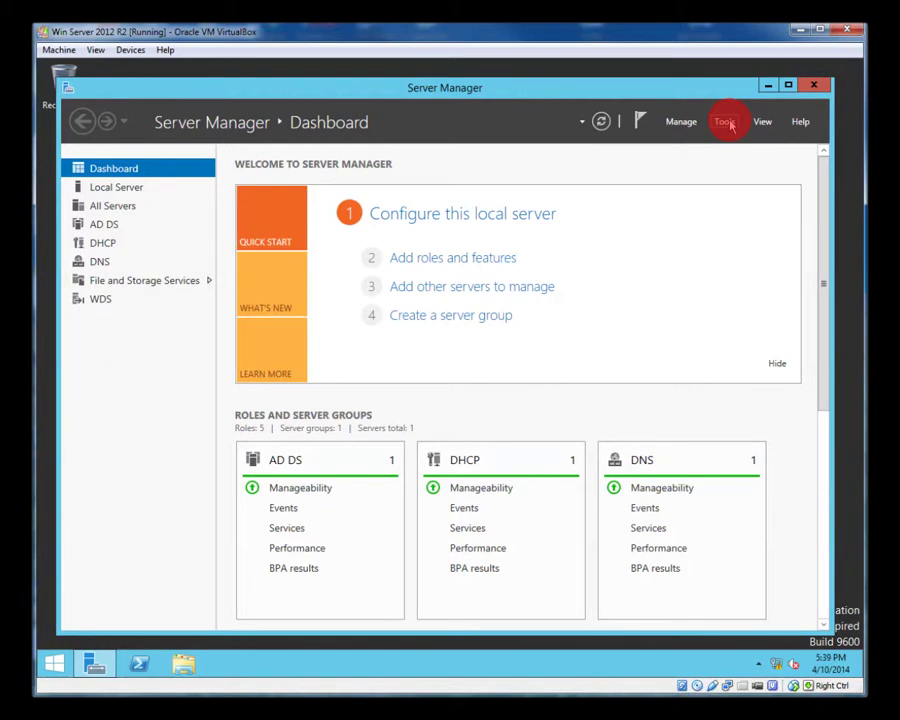
Launch Active Directory Users and Computers and select 312PC001 in the 312.local Computers container
left_click(725, 122)
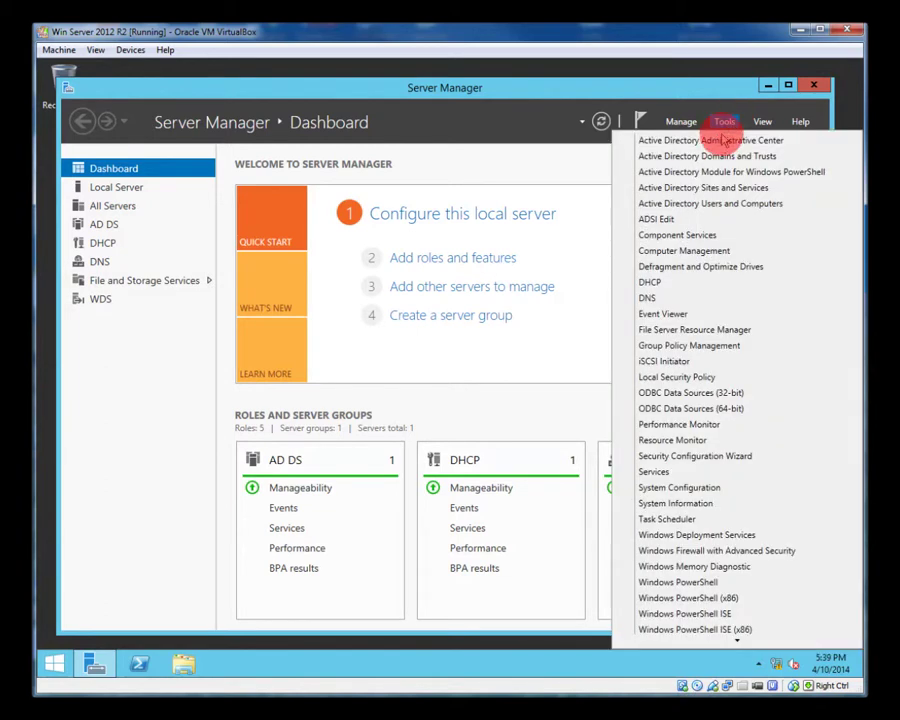
left_click(700, 204)
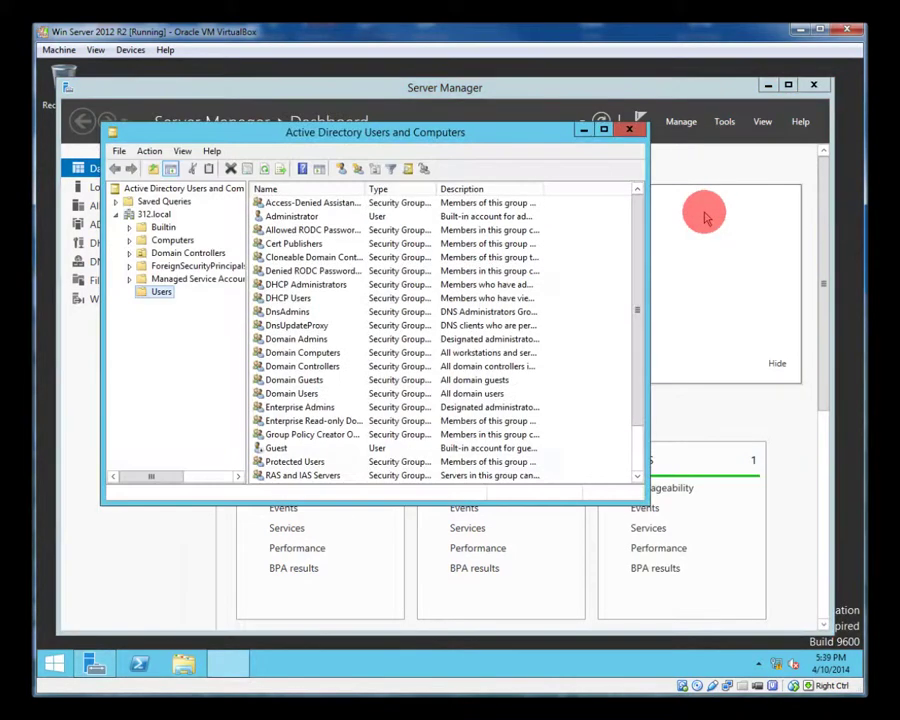
left_click(174, 241)
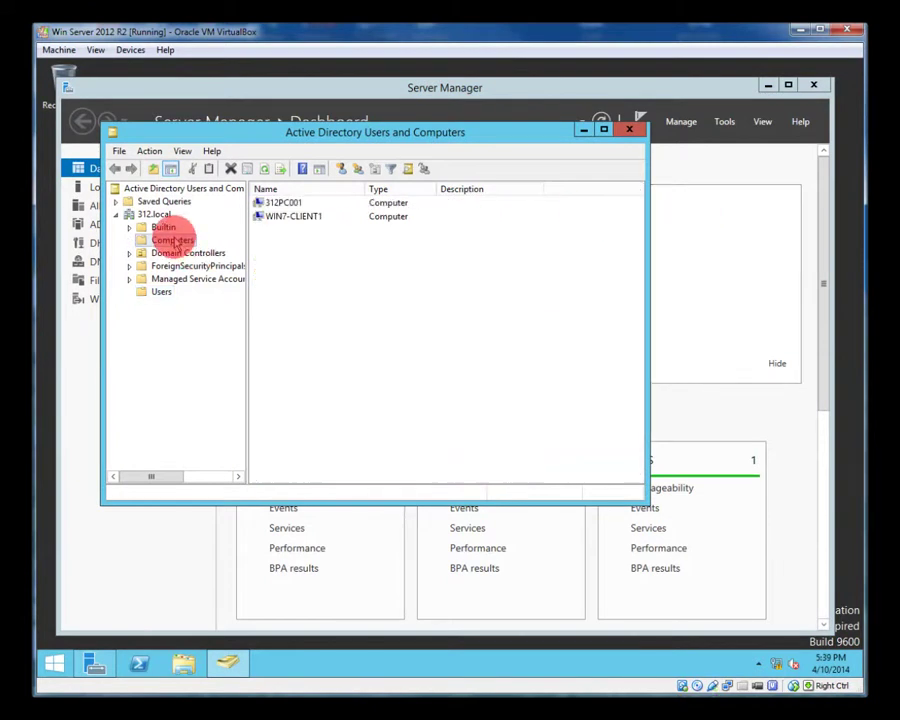
left_click(283, 204)
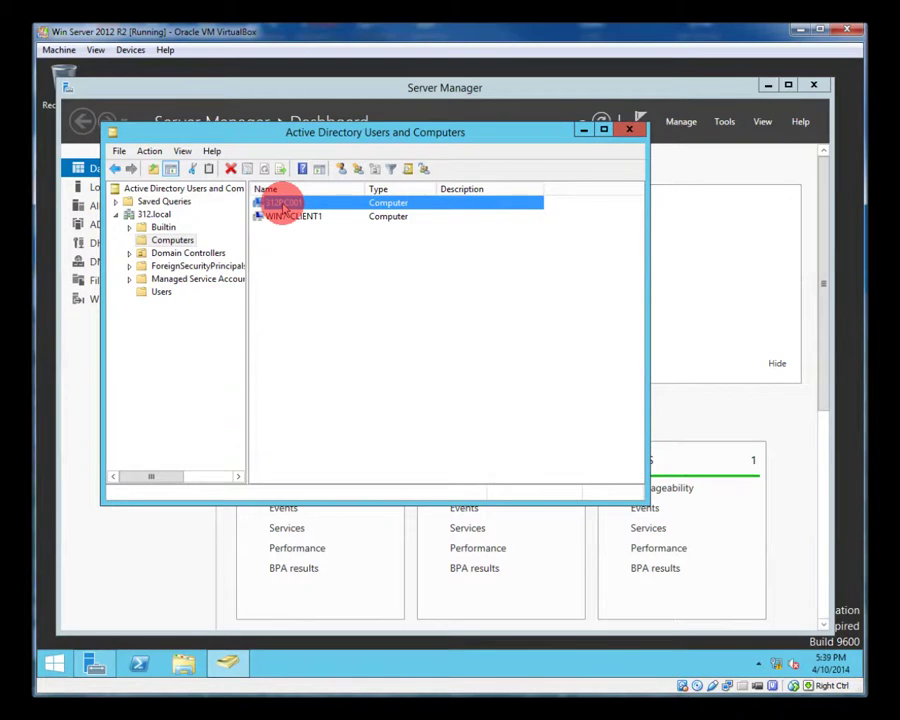
Open 312PC001's properties and review its Operating System, Member Of, Delegation and Location tabs
double_click(285, 205)
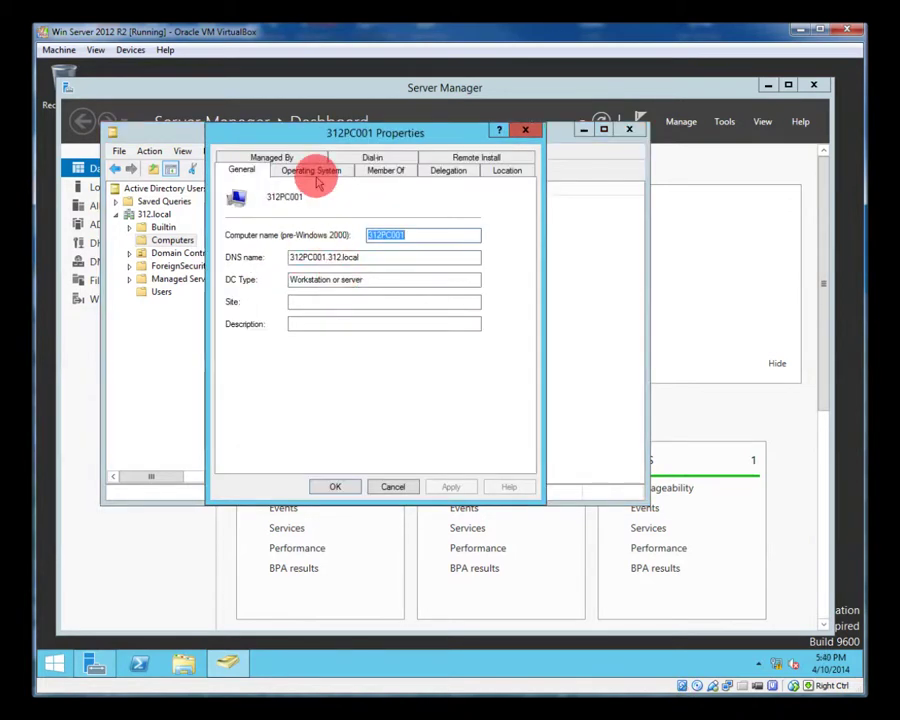
left_click(314, 172)
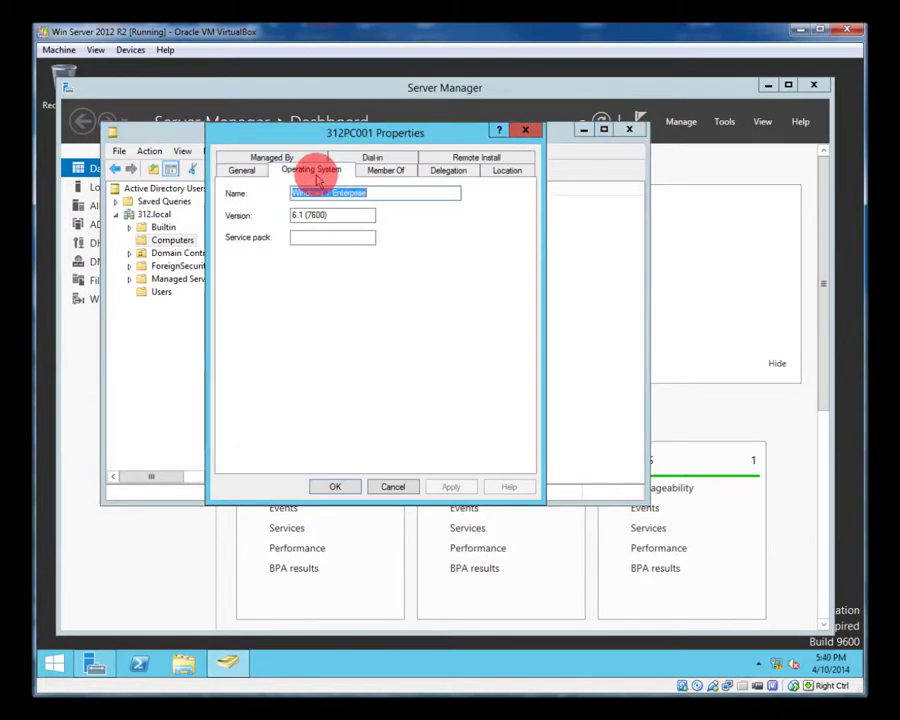
left_click(385, 172)
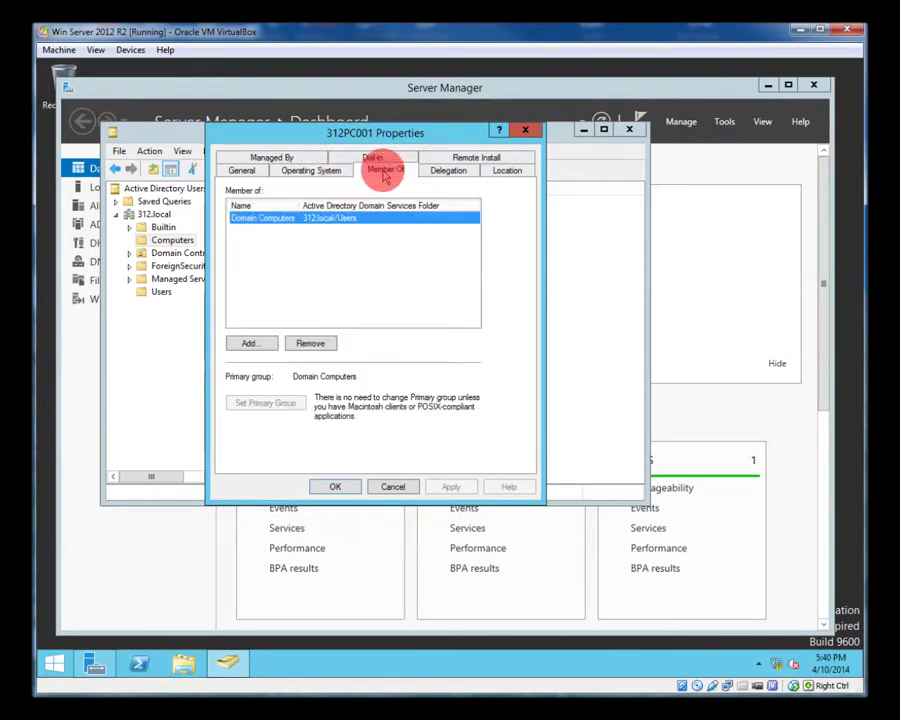
left_click(446, 170)
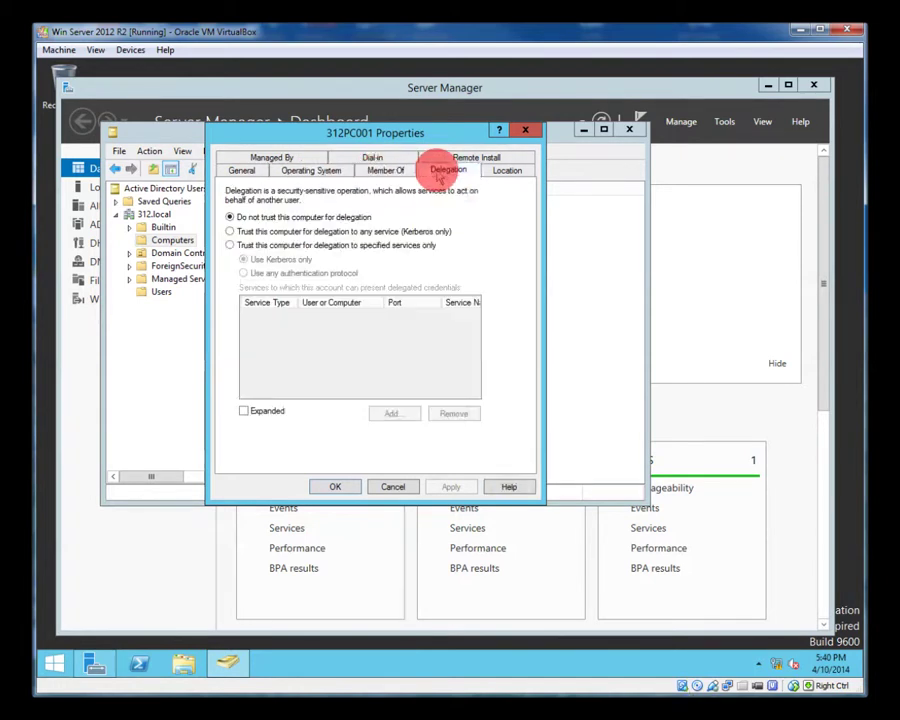
left_click(506, 172)
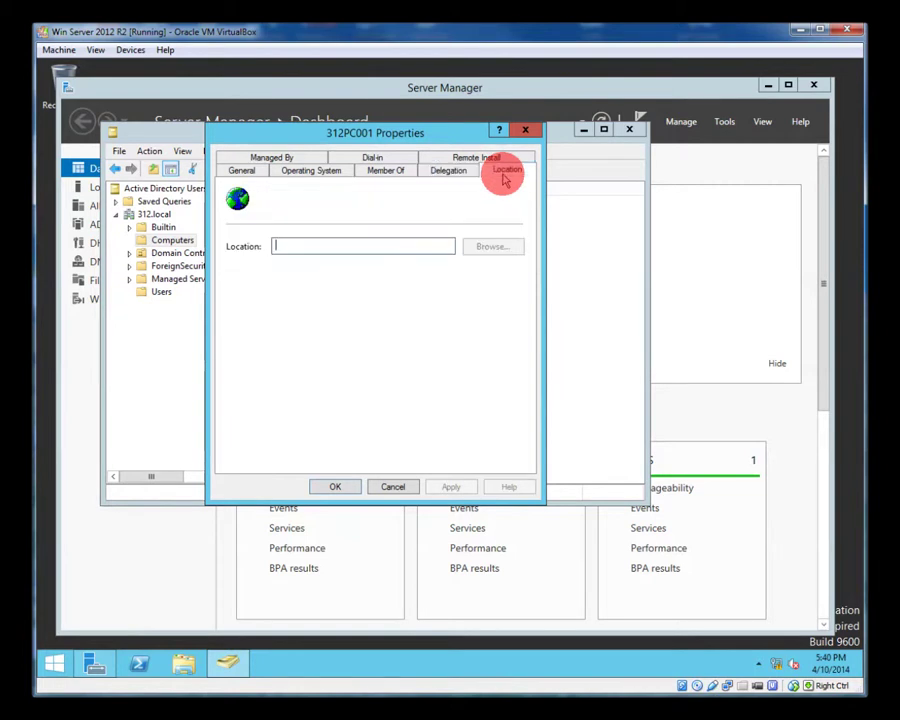
left_click(450, 172)
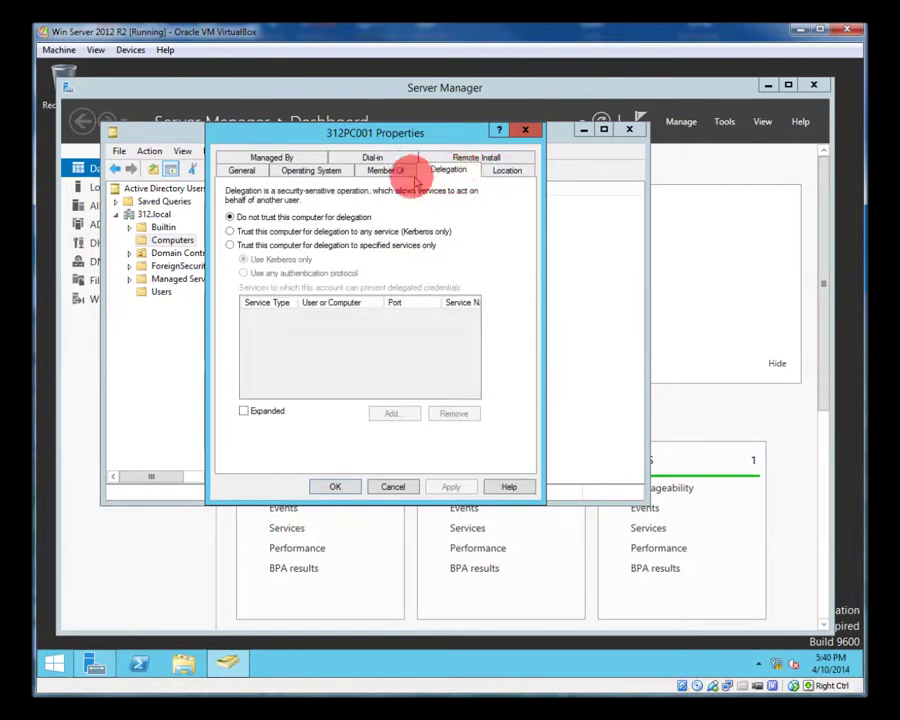
Check the Remote Install, Dial-in and Managed By tabs, then close the properties and console
left_click(474, 159)
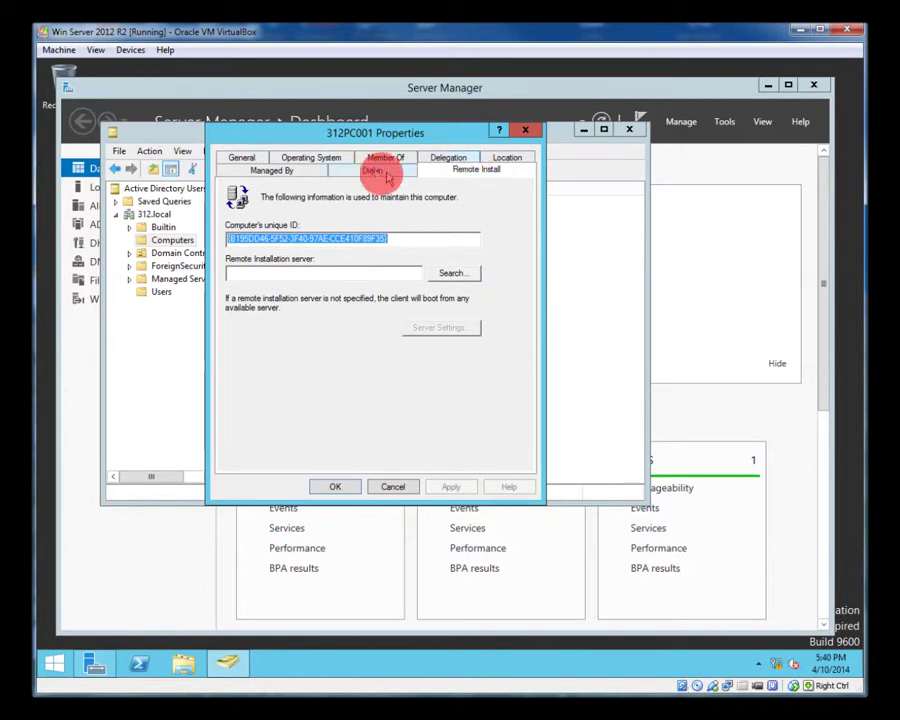
left_click(372, 171)
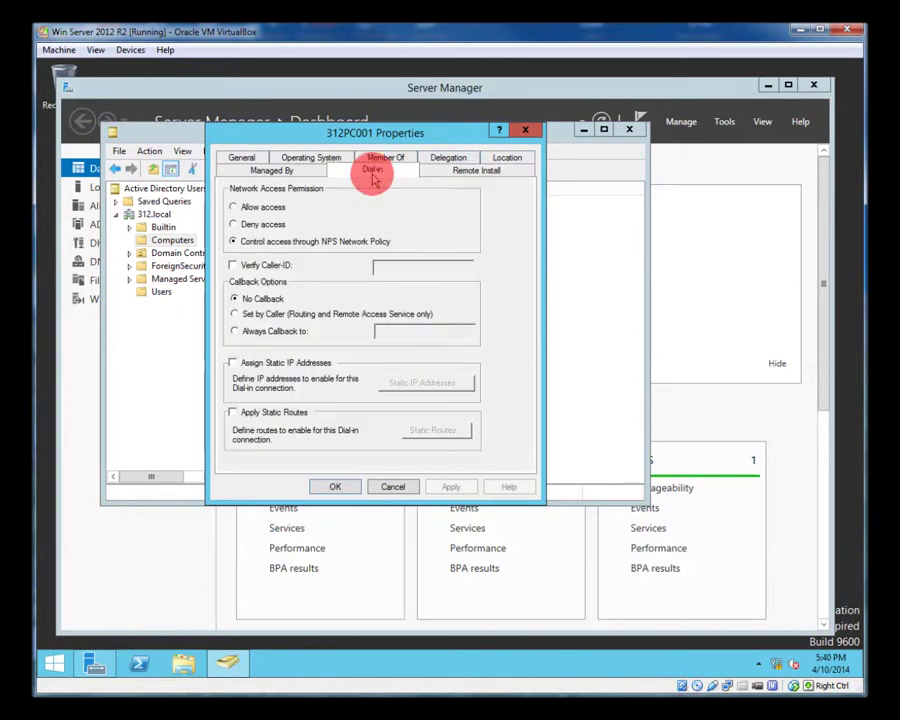
left_click(271, 173)
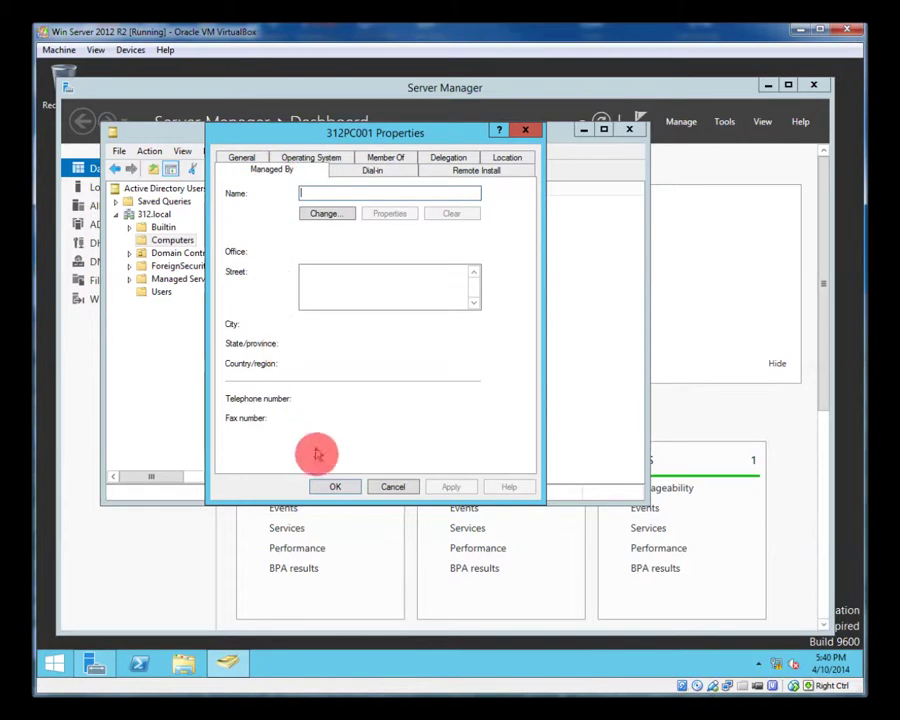
left_click(334, 486)
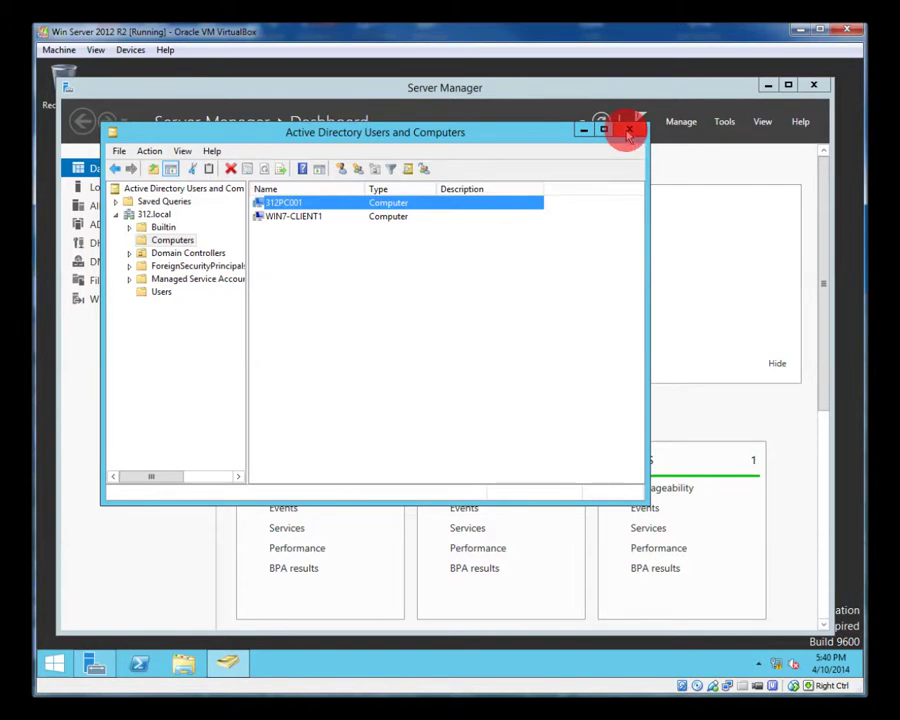
left_click(629, 131)
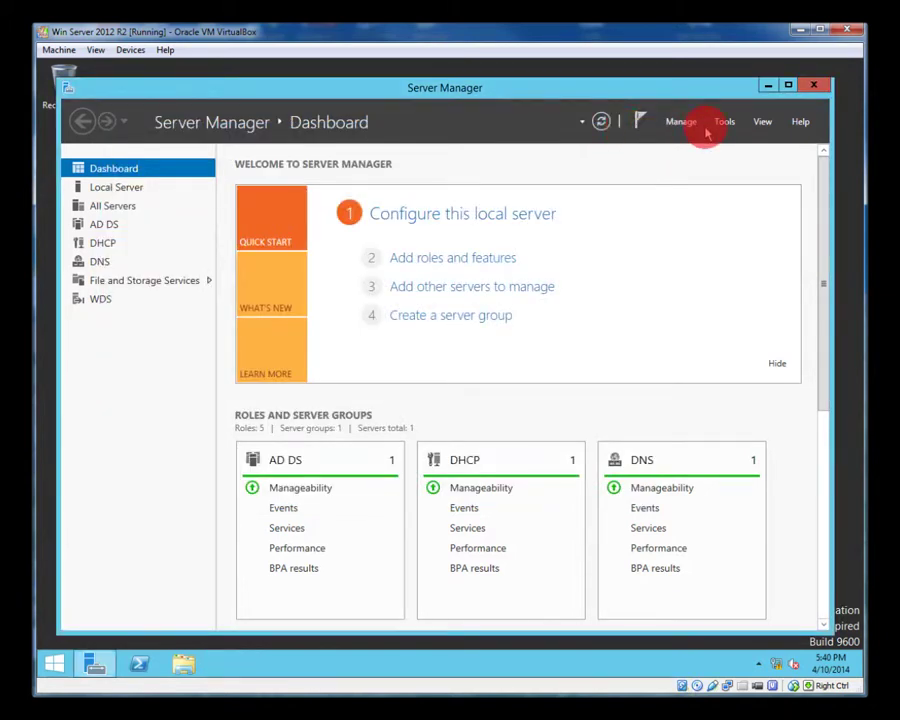